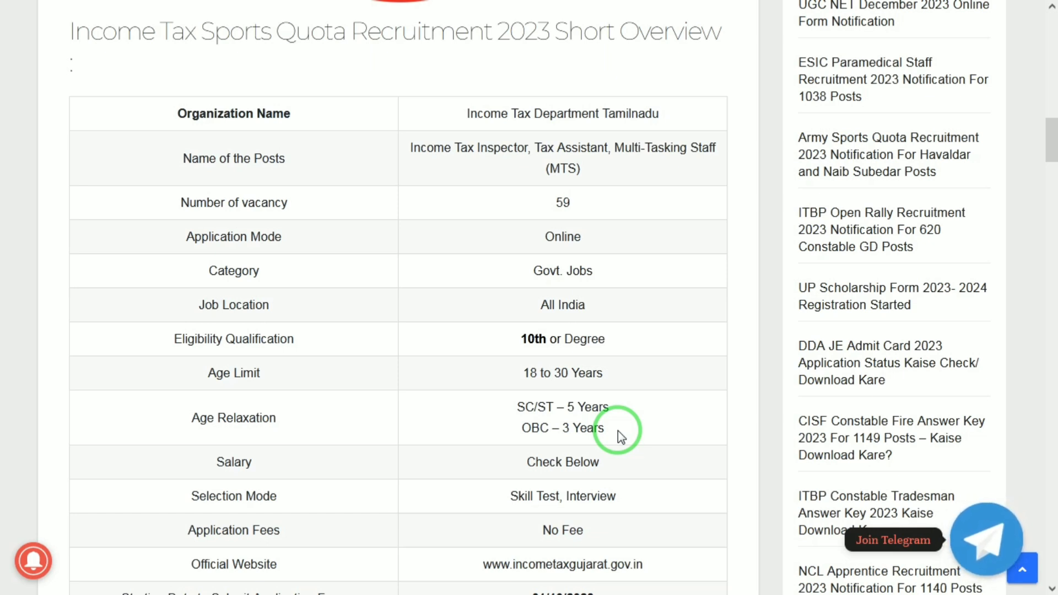
Scroll the jobsgyan.in article down to the sports-wise vacancy table totalling 59 posts.
scroll(622, 436, down, 1)
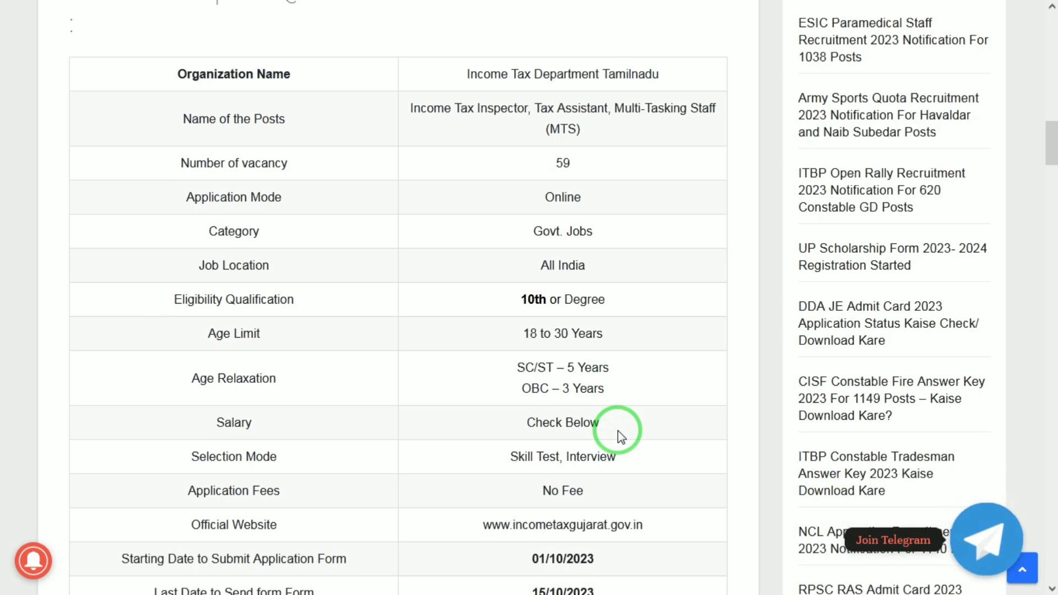
scroll(617, 431, down, 1)
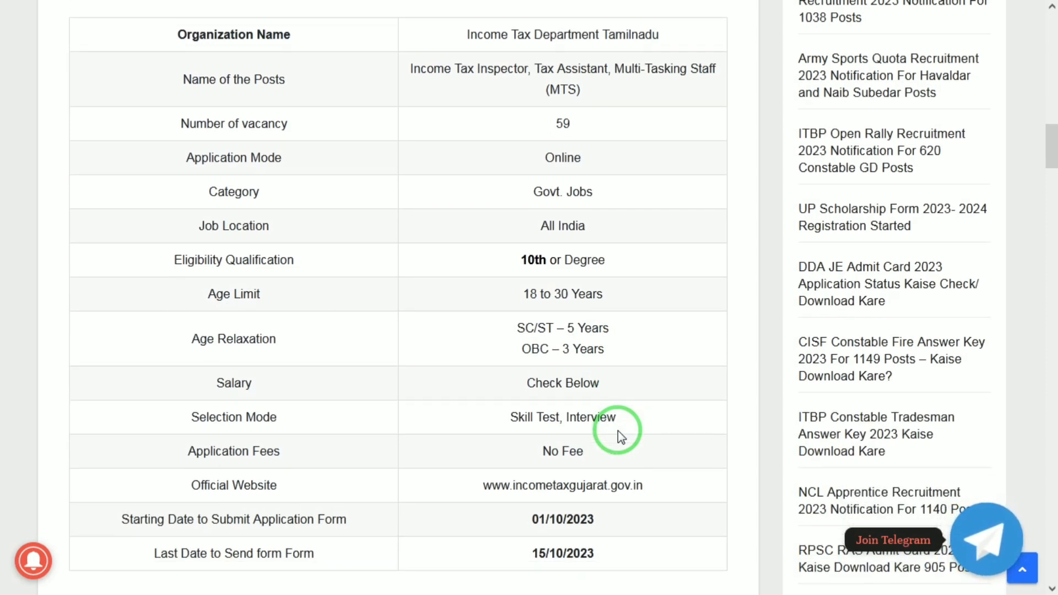
scroll(617, 431, down, 2)
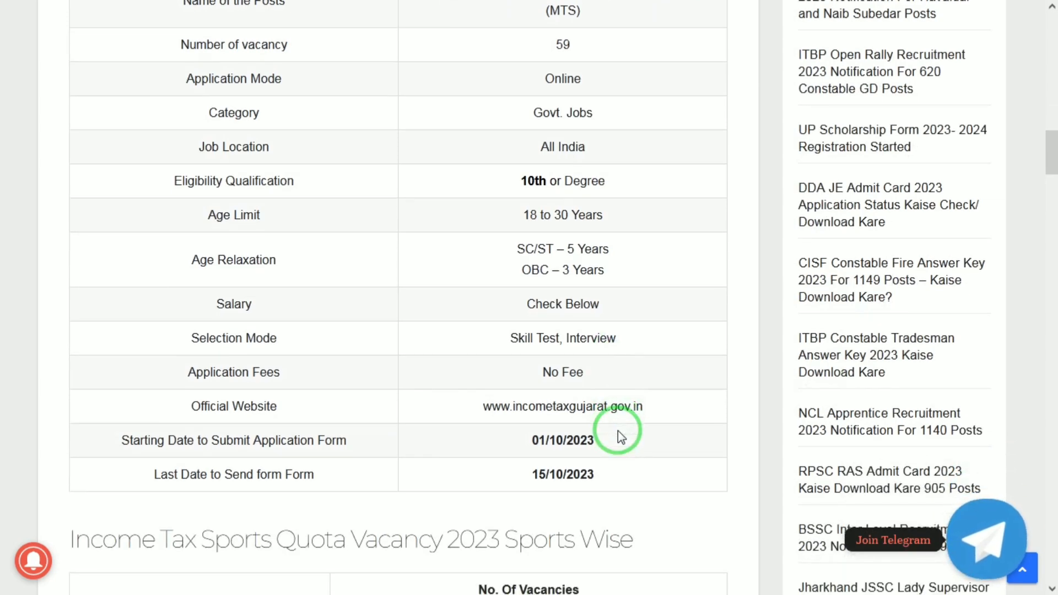
scroll(617, 431, down, 1)
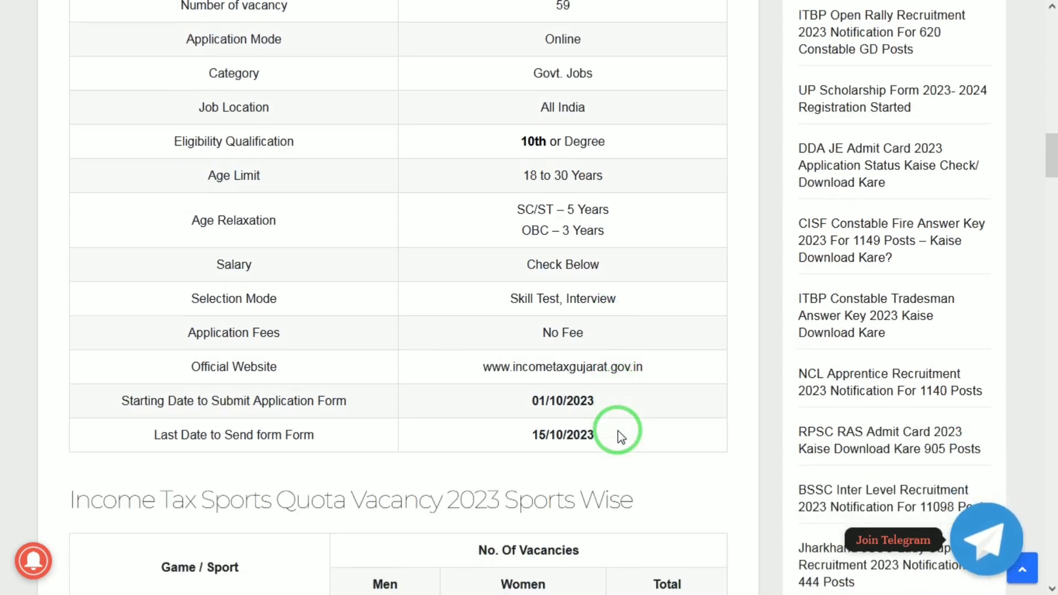
scroll(617, 431, down, 1)
scroll(617, 431, down, 2)
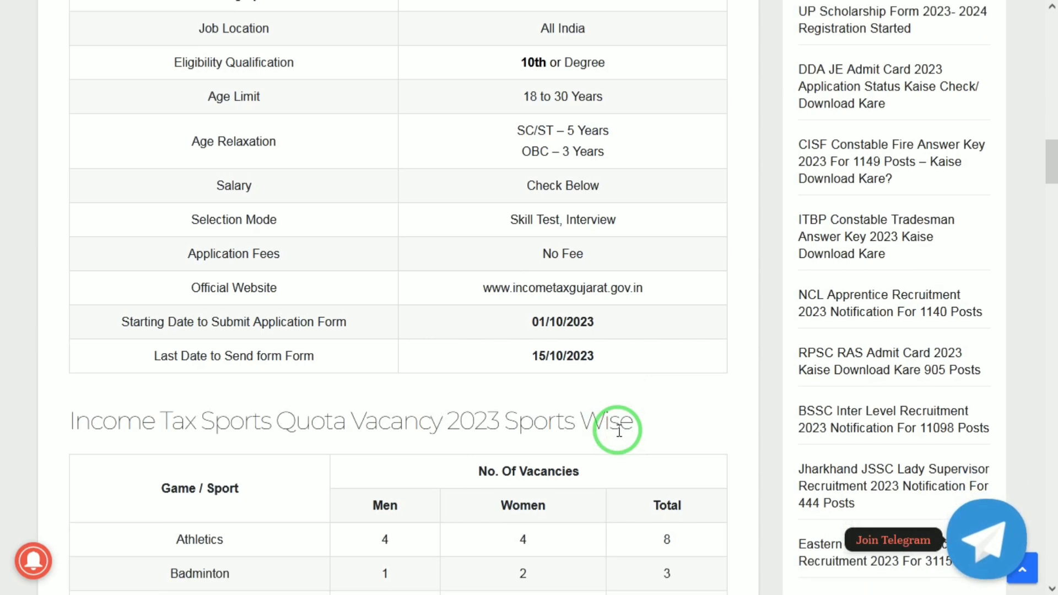
scroll(617, 431, down, 1)
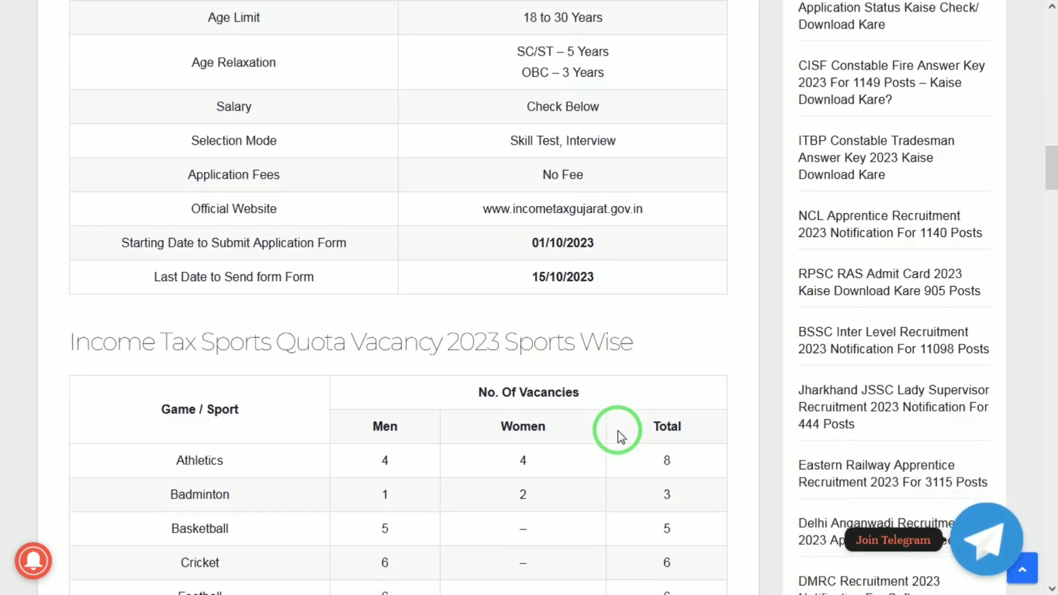
scroll(617, 431, down, 1)
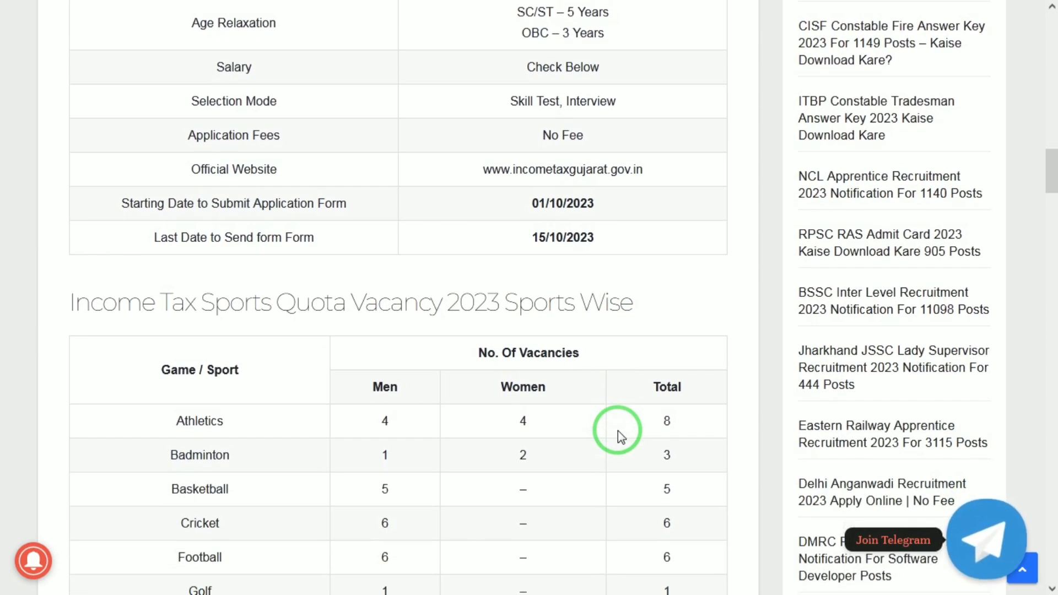
scroll(617, 431, down, 3)
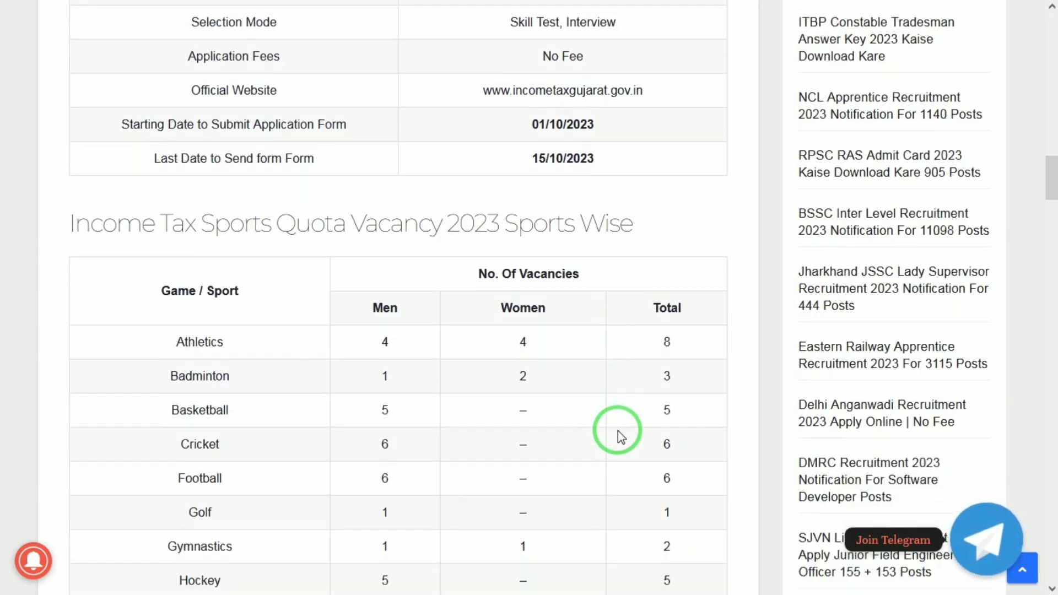
scroll(617, 431, down, 3)
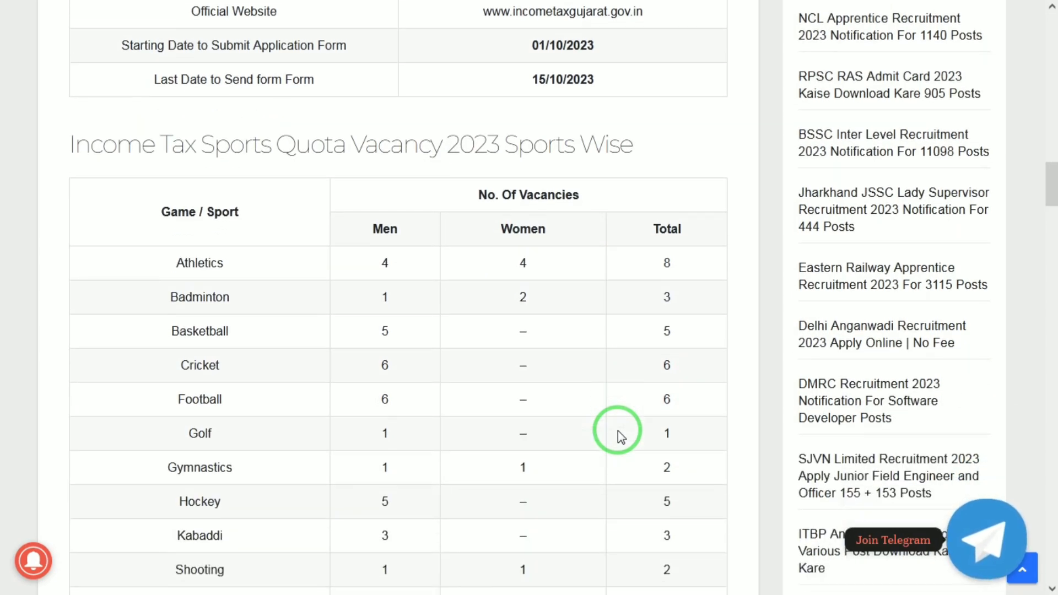
scroll(617, 431, down, 5)
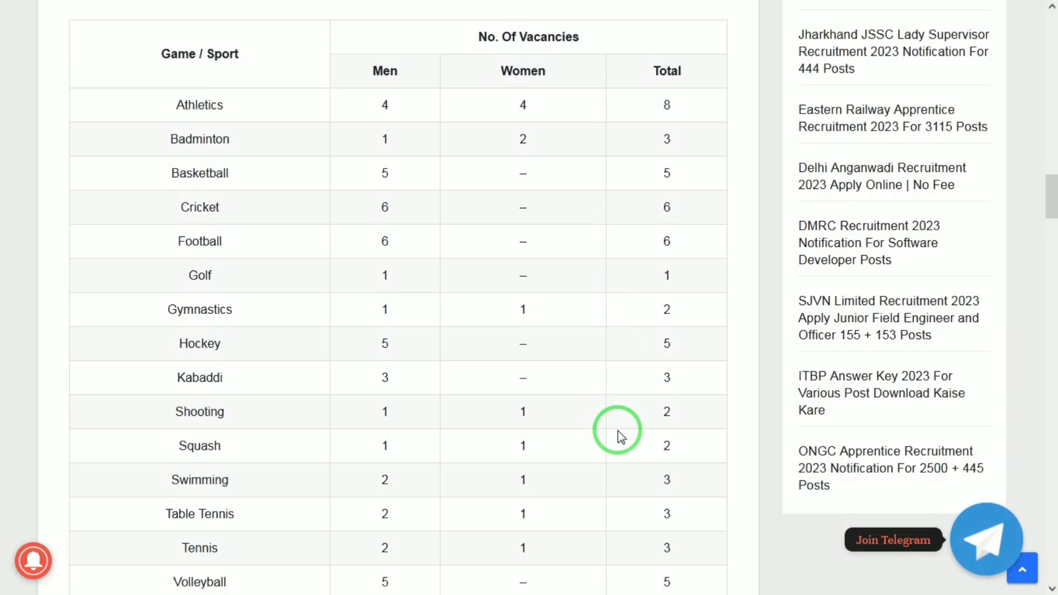
scroll(617, 431, down, 4)
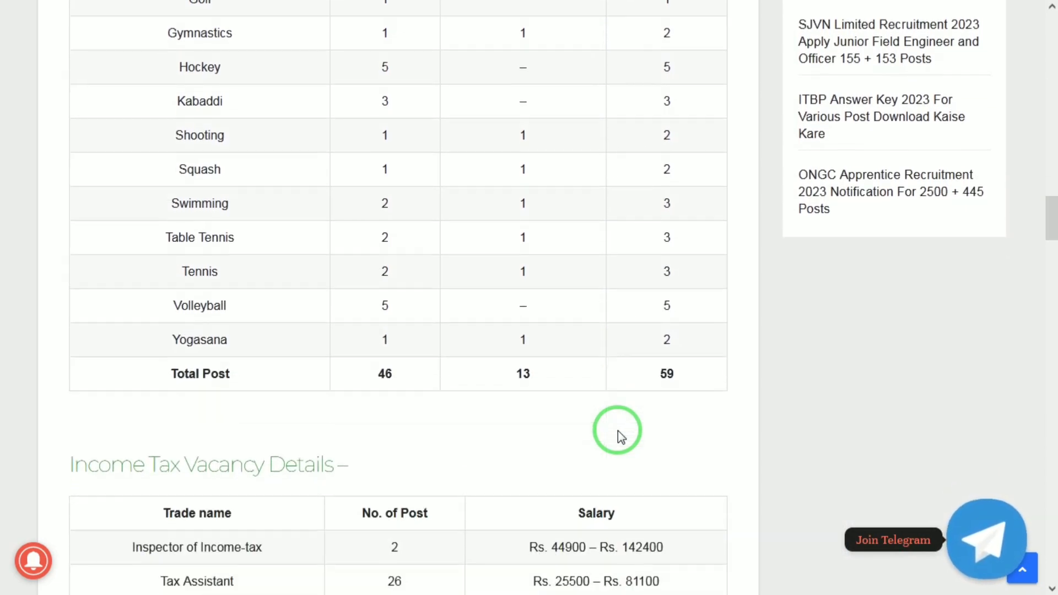
Scroll through vacancy details, age limits, qualifications and sports eligibility to the selection process.
scroll(617, 431, down, 2)
scroll(617, 431, down, 3)
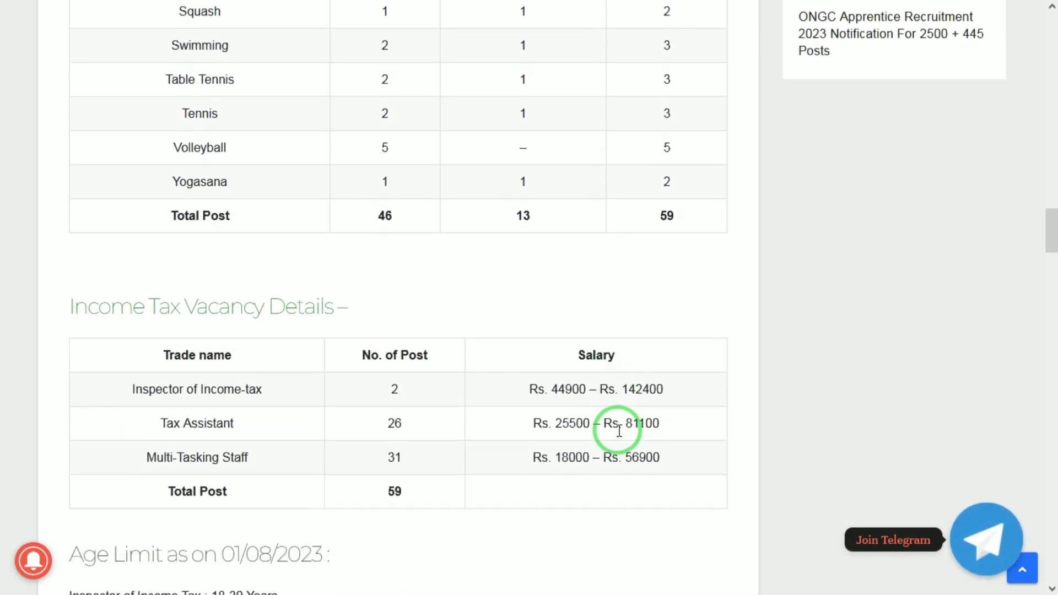
scroll(617, 431, down, 1)
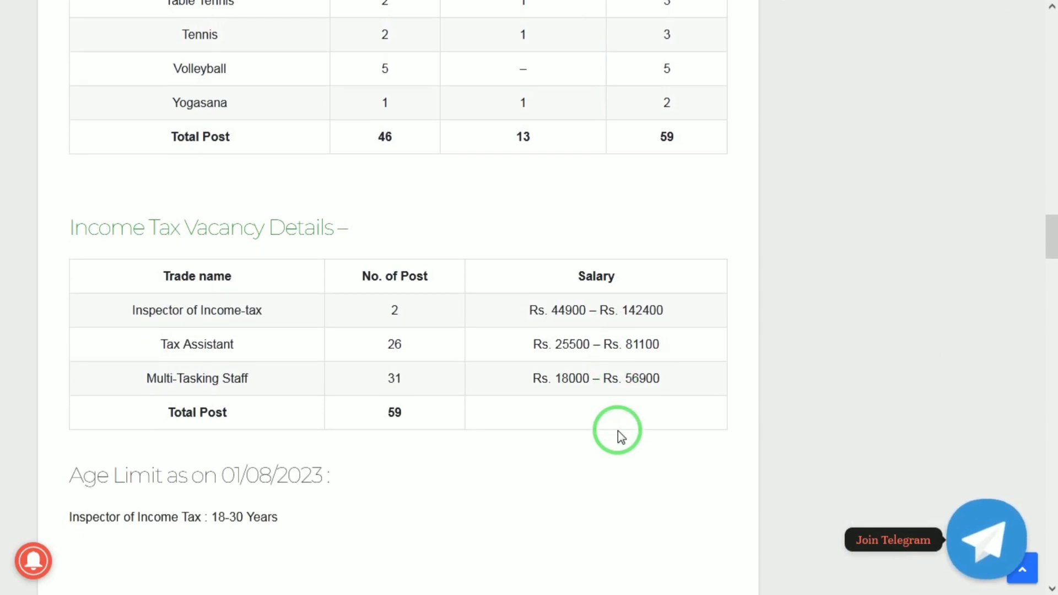
scroll(617, 431, down, 1)
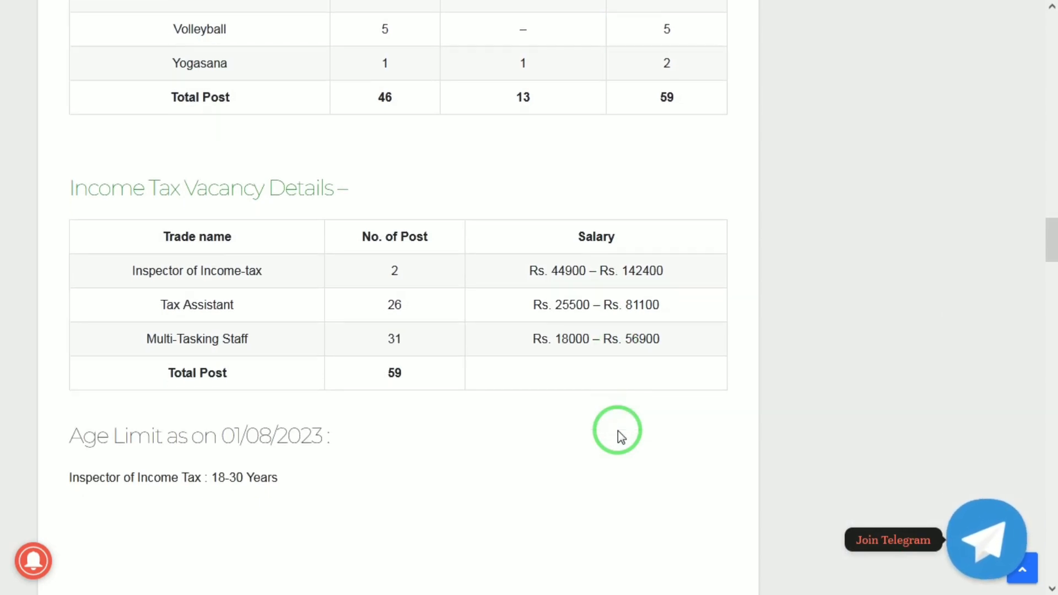
scroll(617, 430, down, 1)
scroll(617, 430, down, 1)
scroll(617, 431, down, 5)
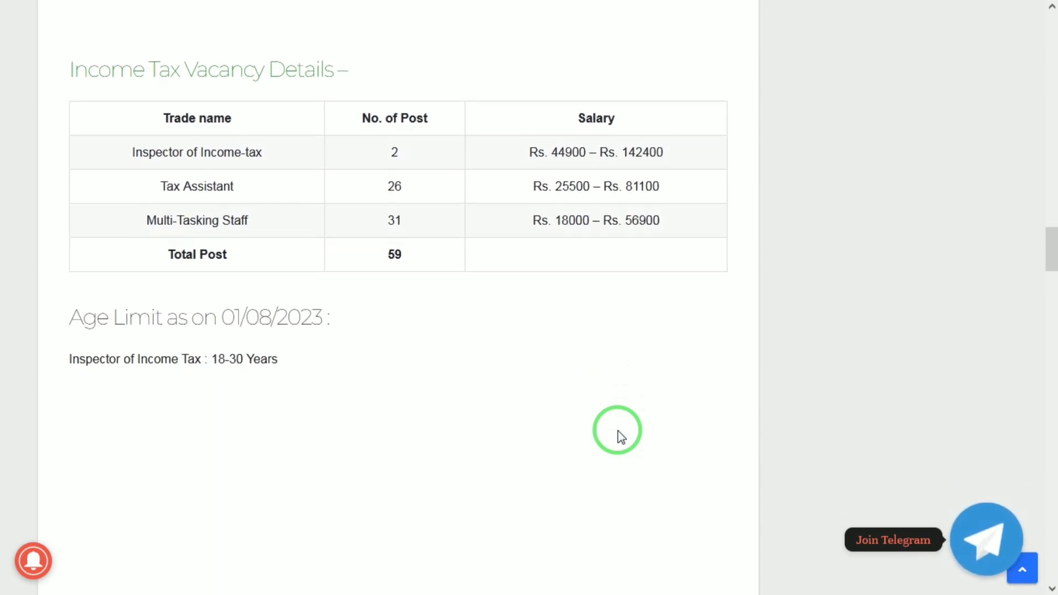
scroll(617, 431, down, 6)
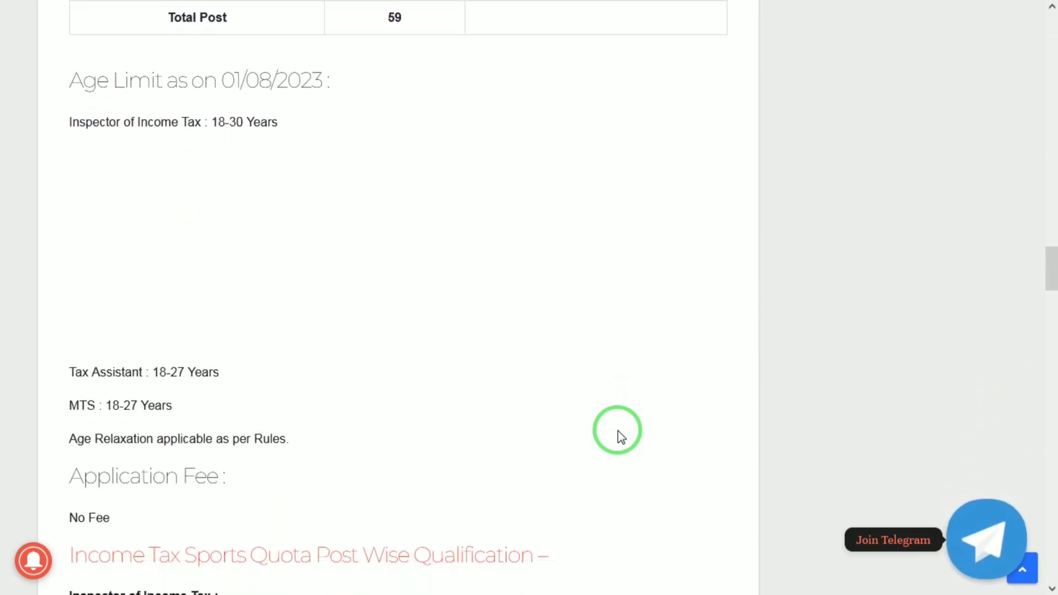
scroll(617, 431, down, 4)
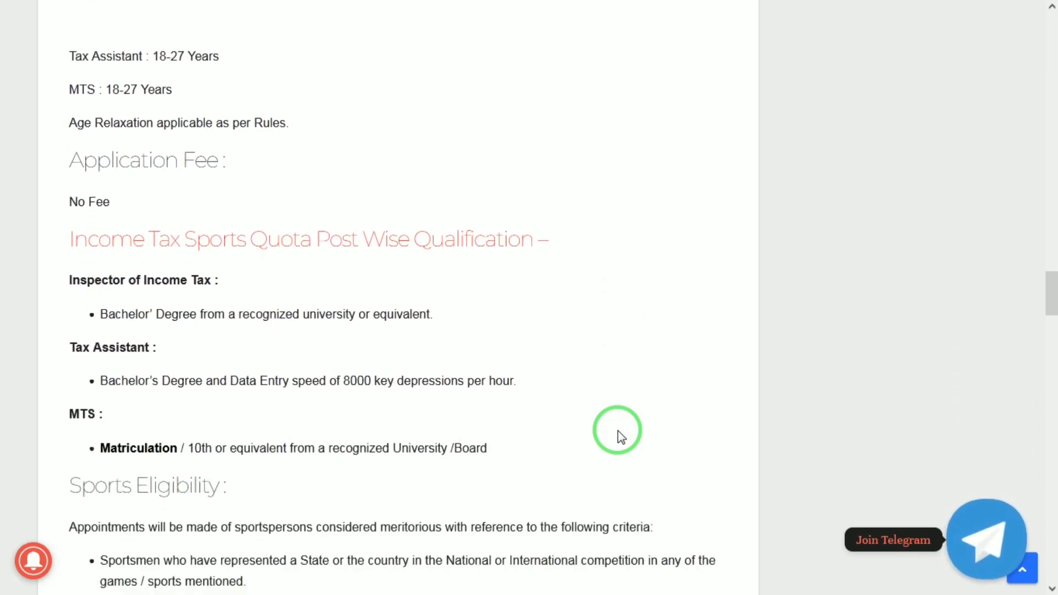
scroll(617, 431, down, 1)
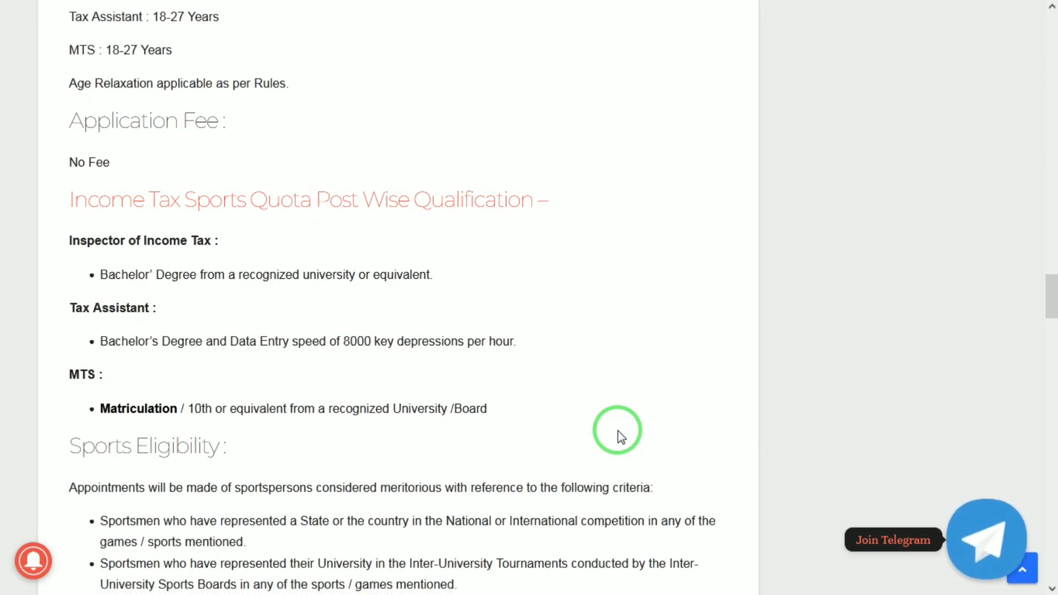
scroll(617, 431, down, 3)
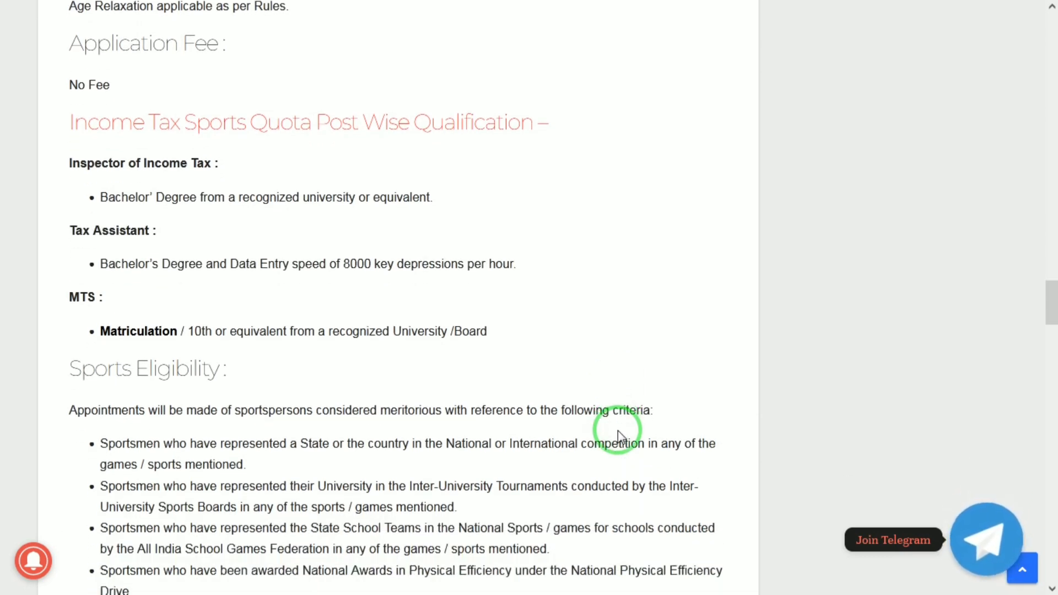
scroll(617, 431, down, 4)
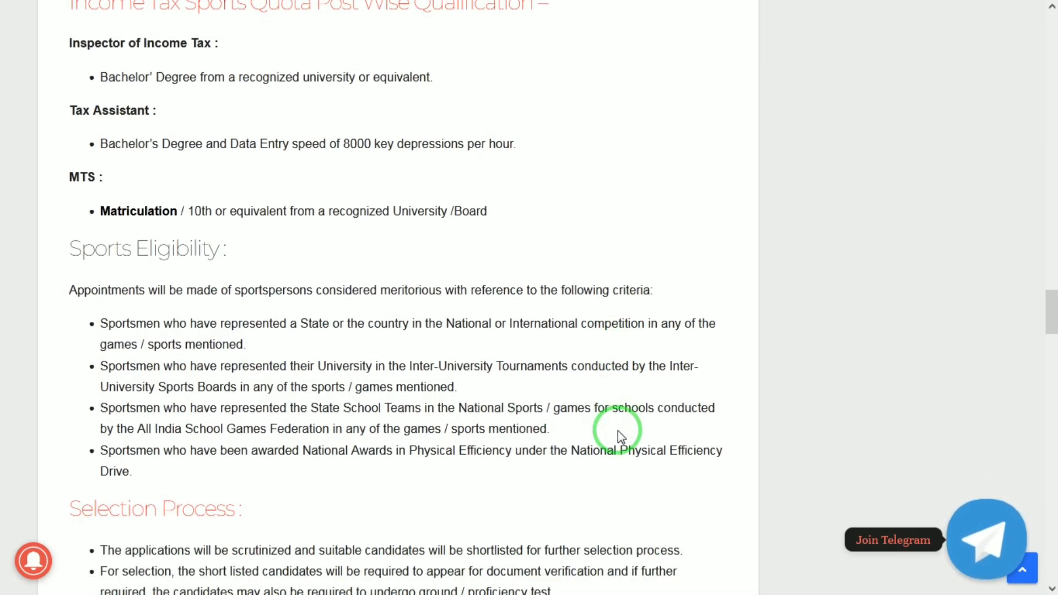
scroll(617, 431, down, 2)
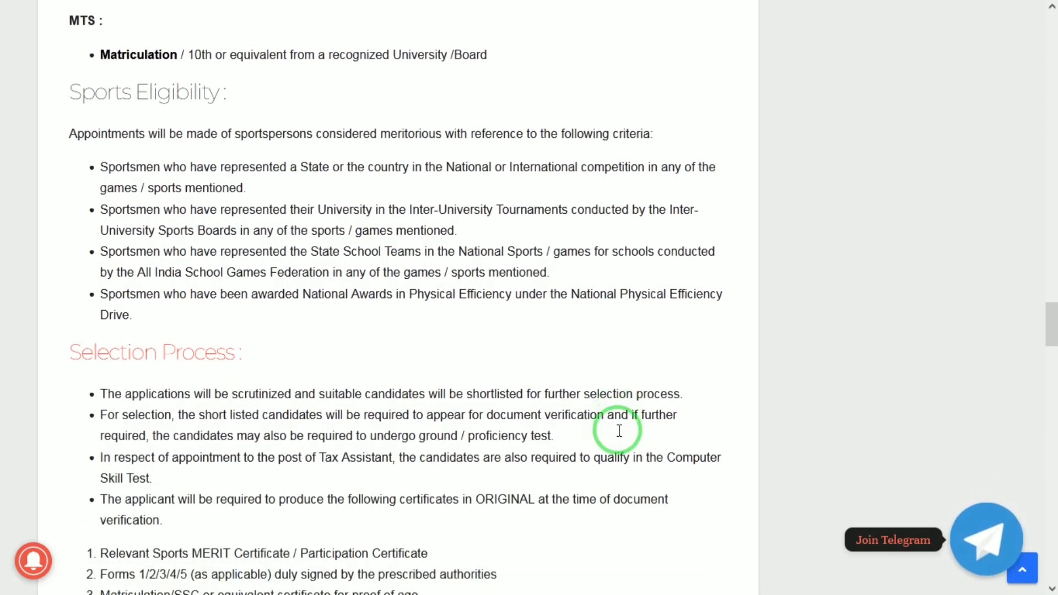
scroll(617, 431, down, 3)
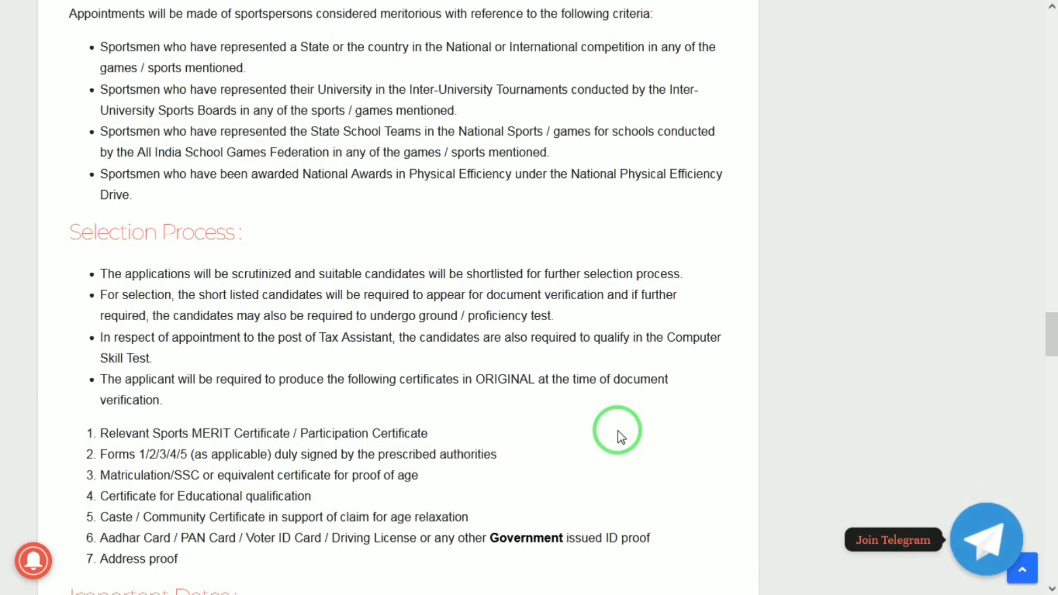
scroll(617, 431, down, 1)
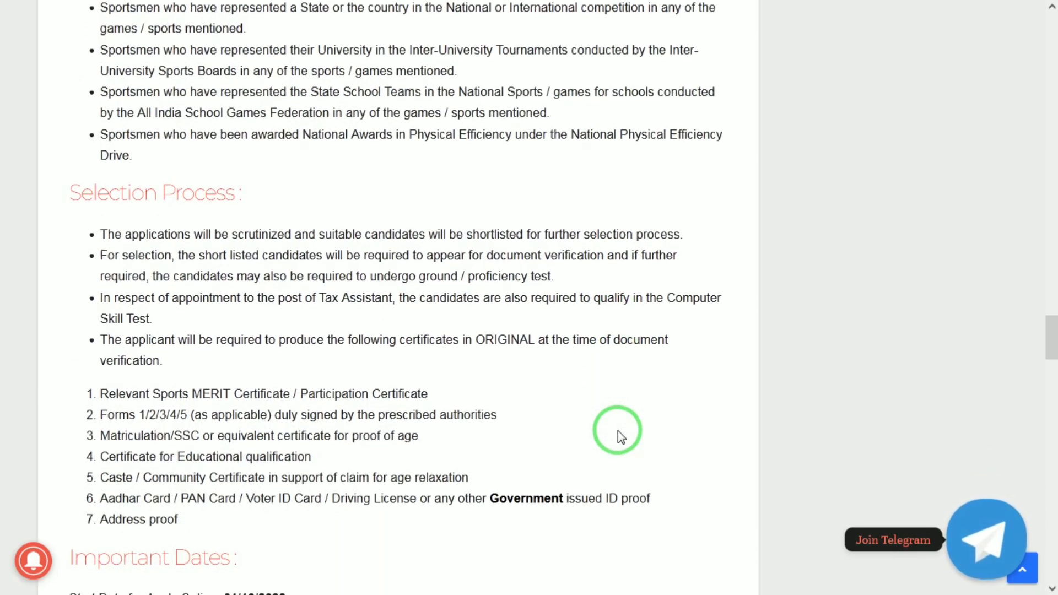
scroll(617, 430, down, 1)
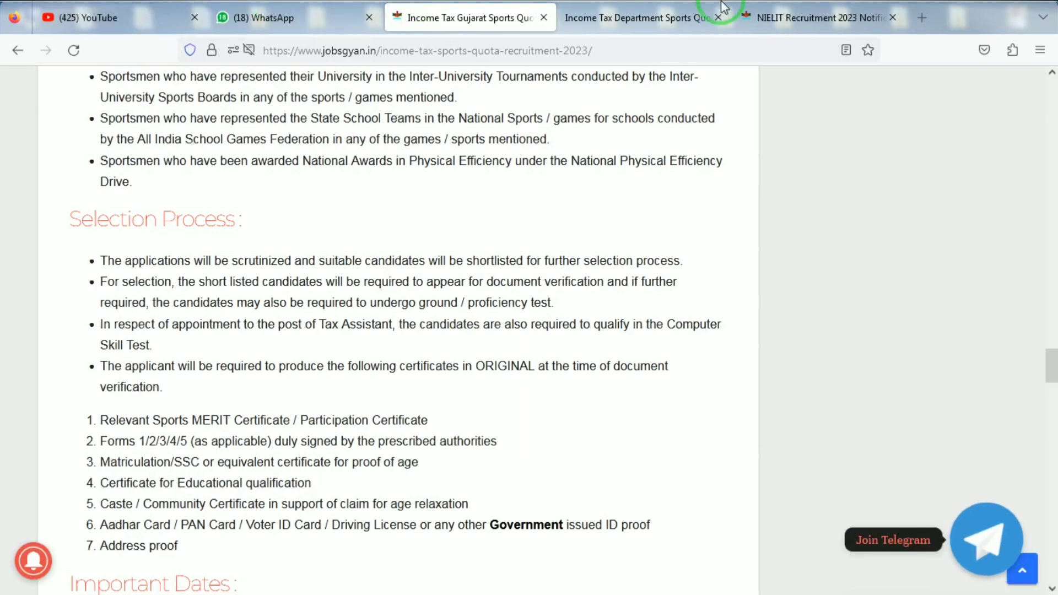
On the Income Tax sports quota page, follow the link for the online application form.
click(673, 7)
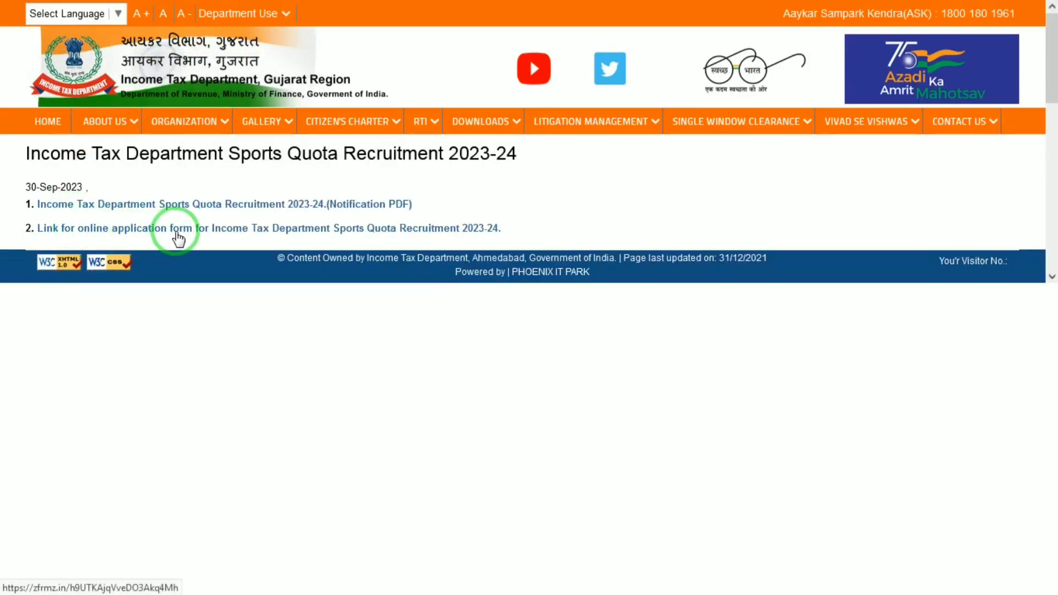
click(302, 231)
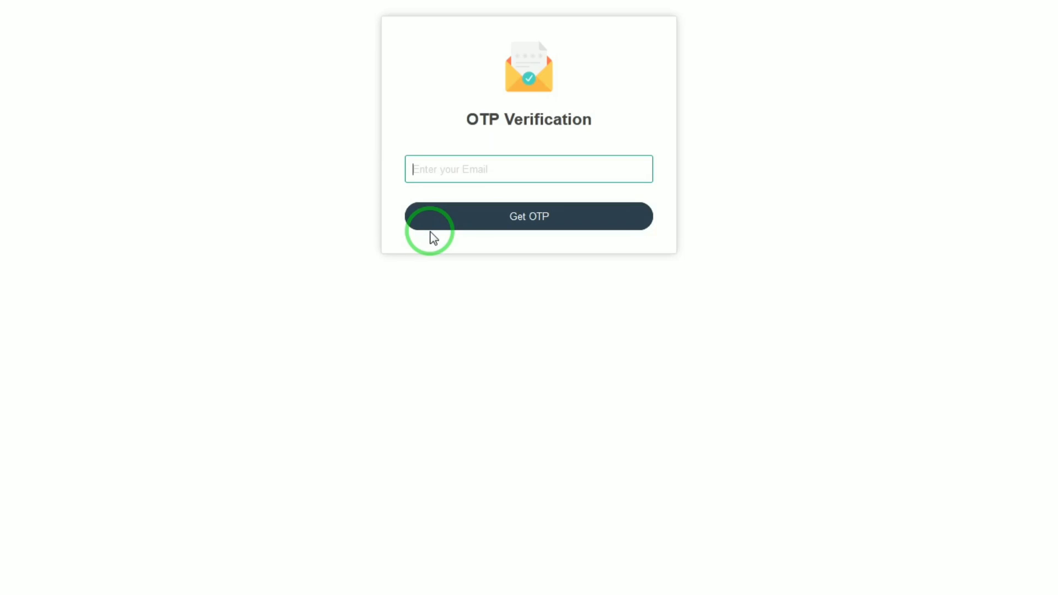
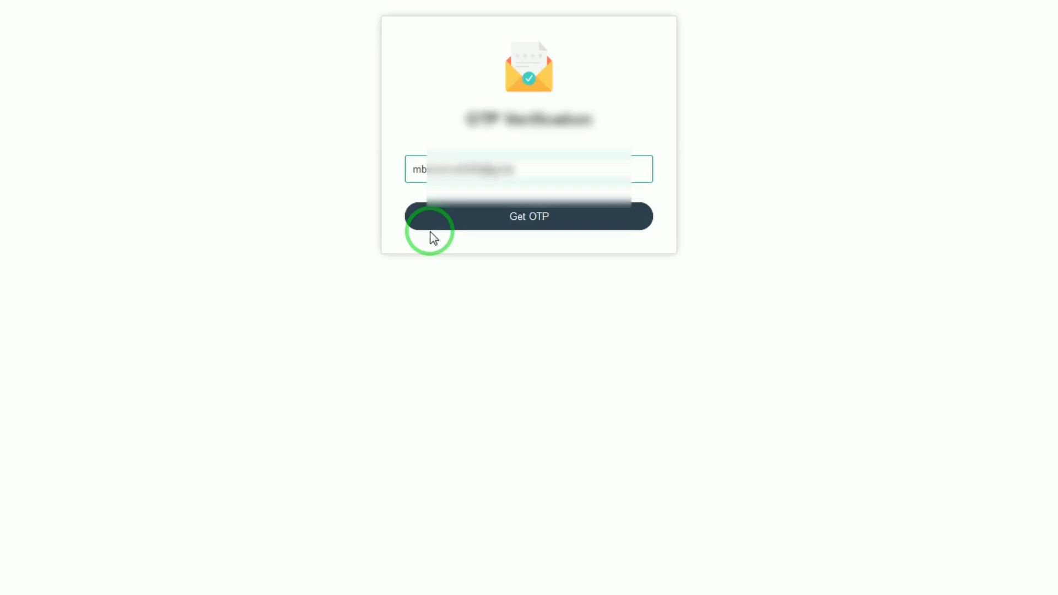
Enter the applicant's e-mail, request an OTP, and verify with the six-digit code received.
click(491, 223)
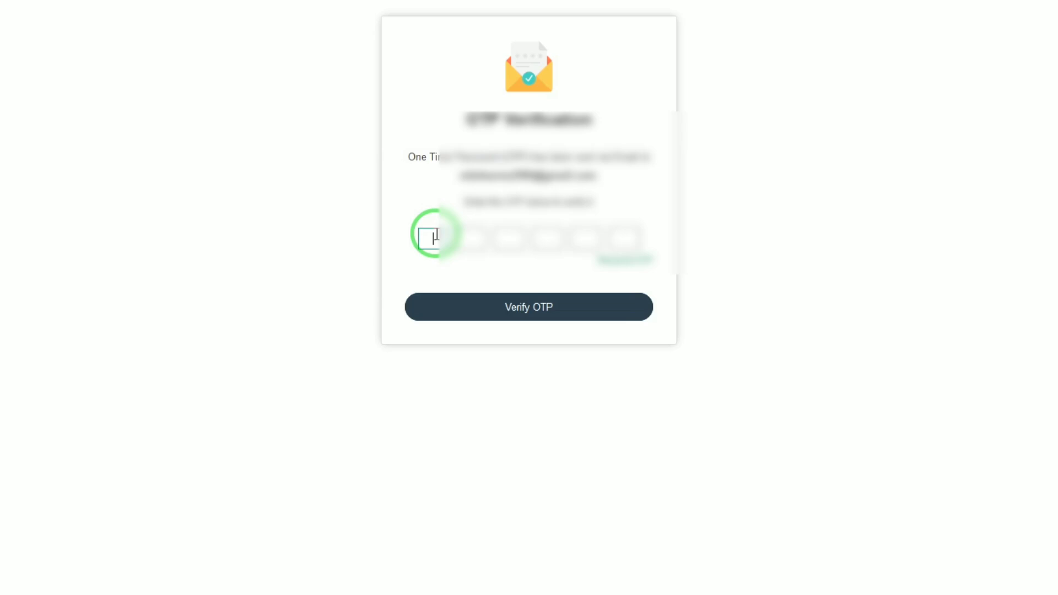
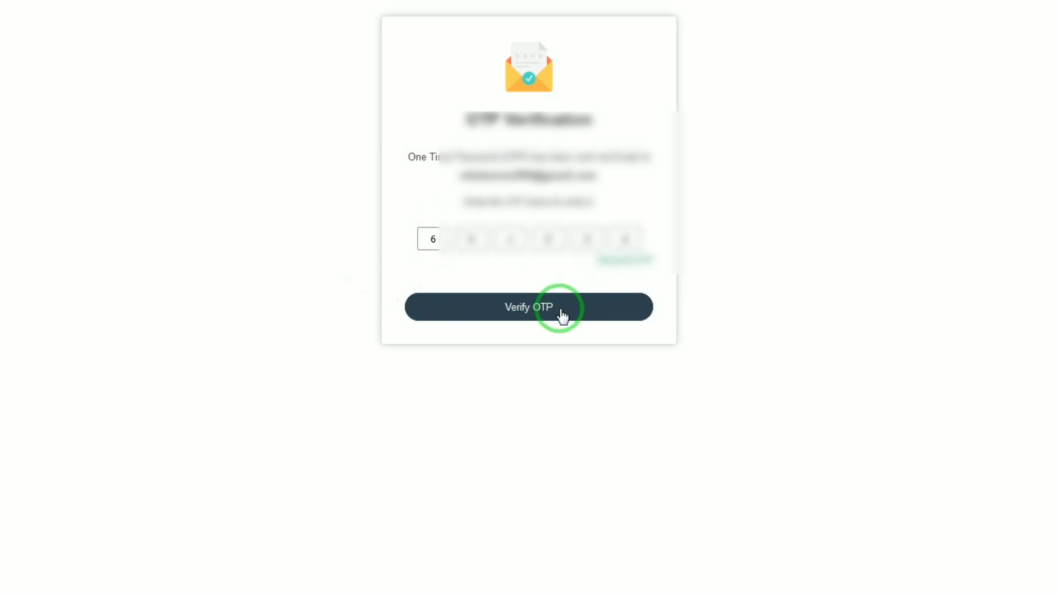
click(560, 312)
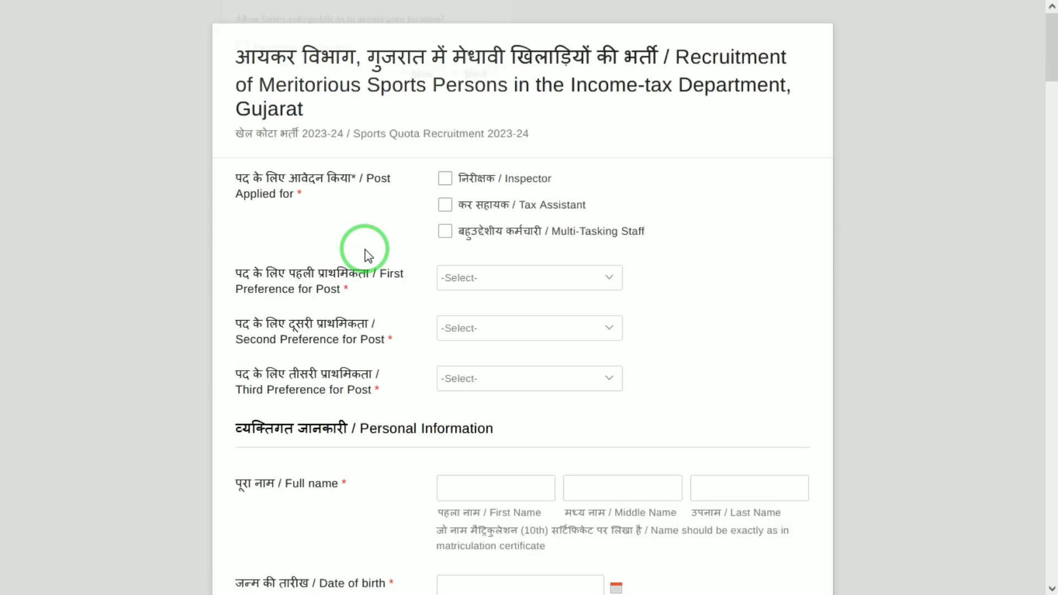
Tick Tax Assistant and set preferences to Inspector, Tax Assistant, then Multi-Tasking Staff.
click(456, 98)
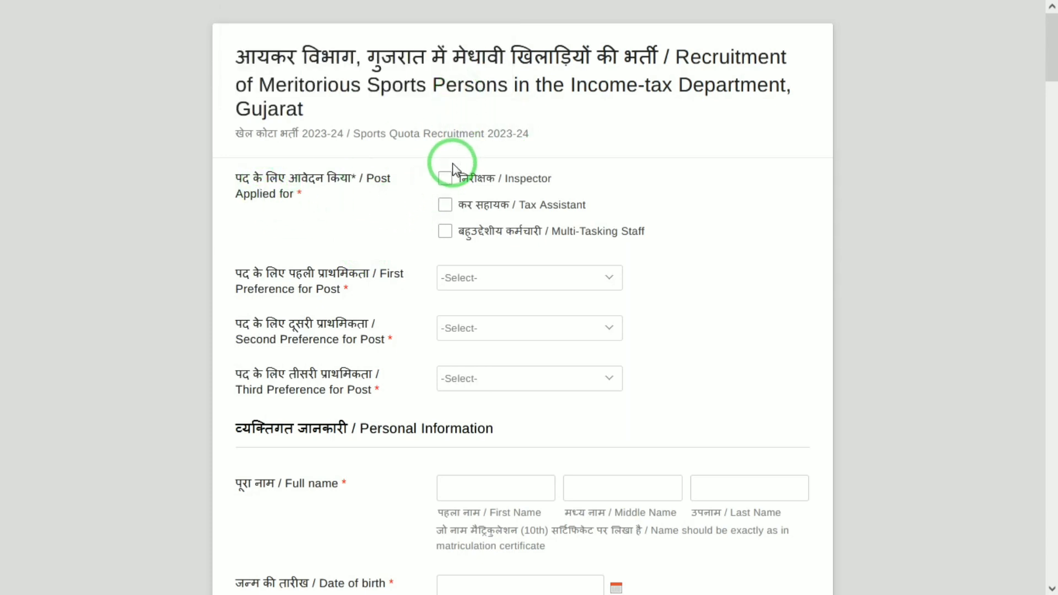
click(458, 211)
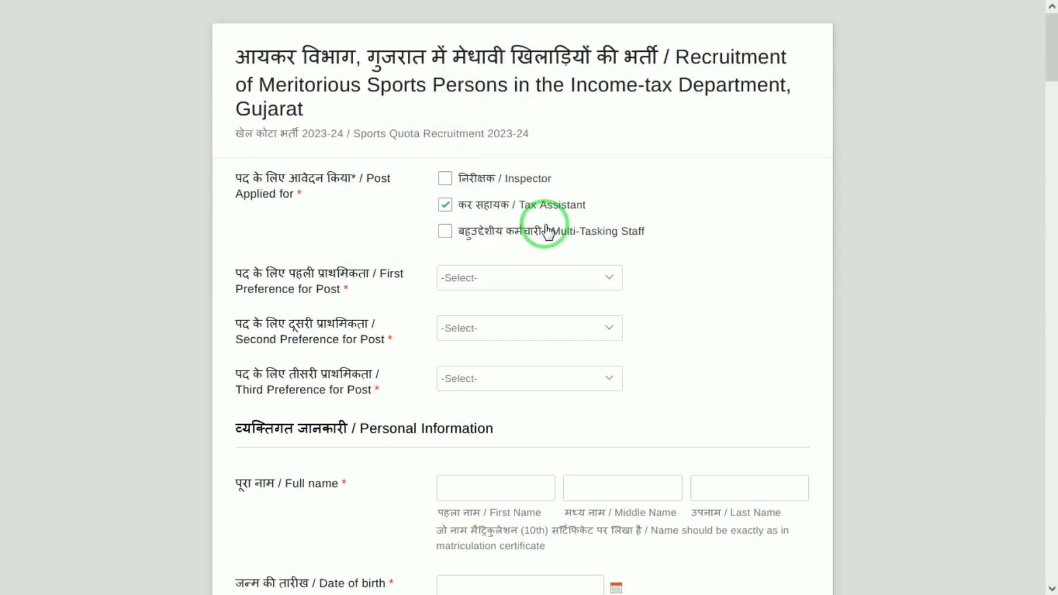
click(569, 277)
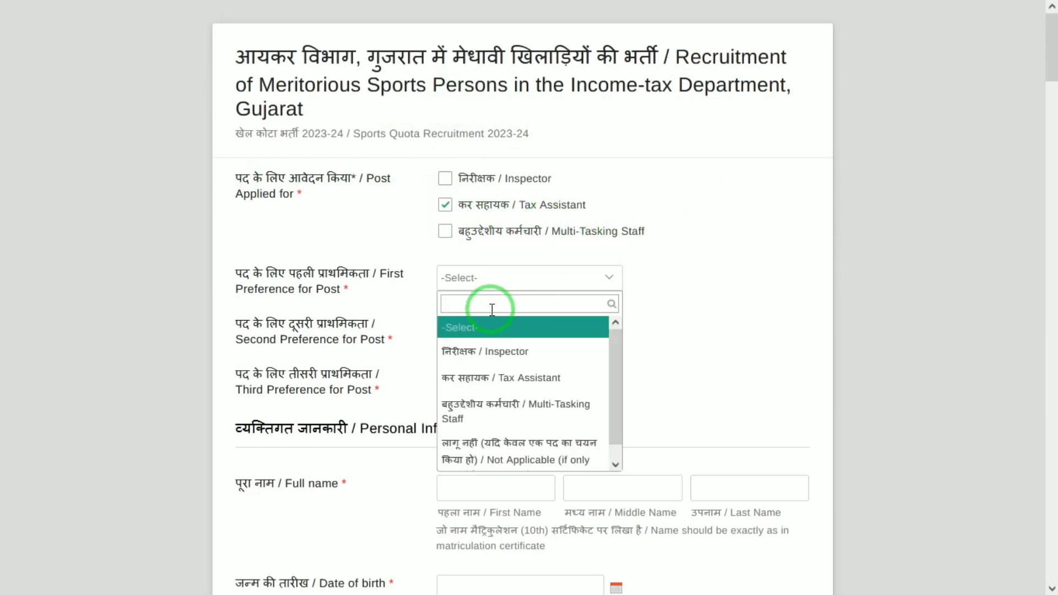
click(487, 353)
click(518, 330)
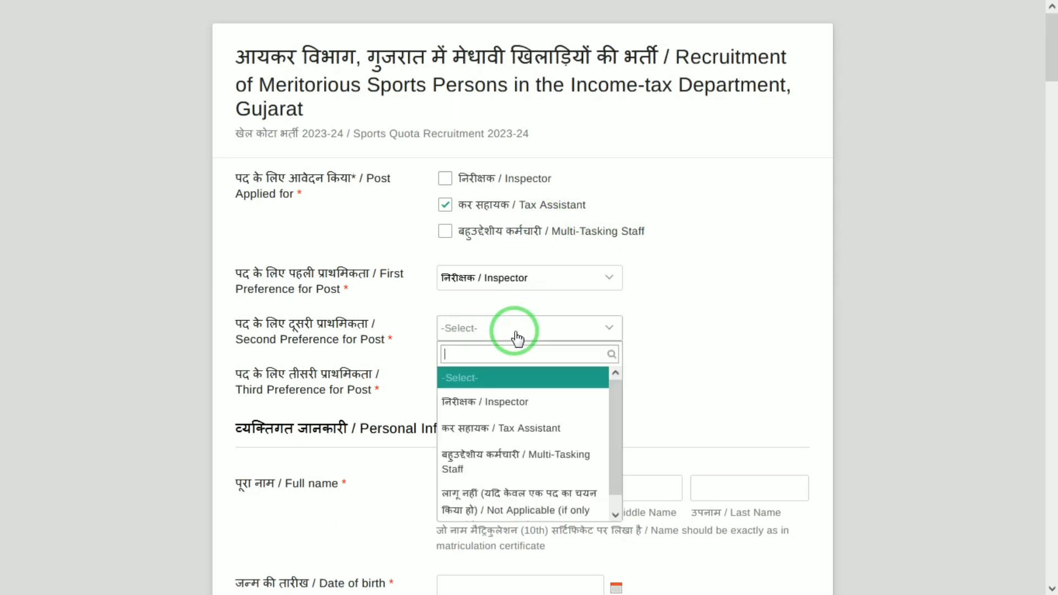
click(465, 433)
click(524, 383)
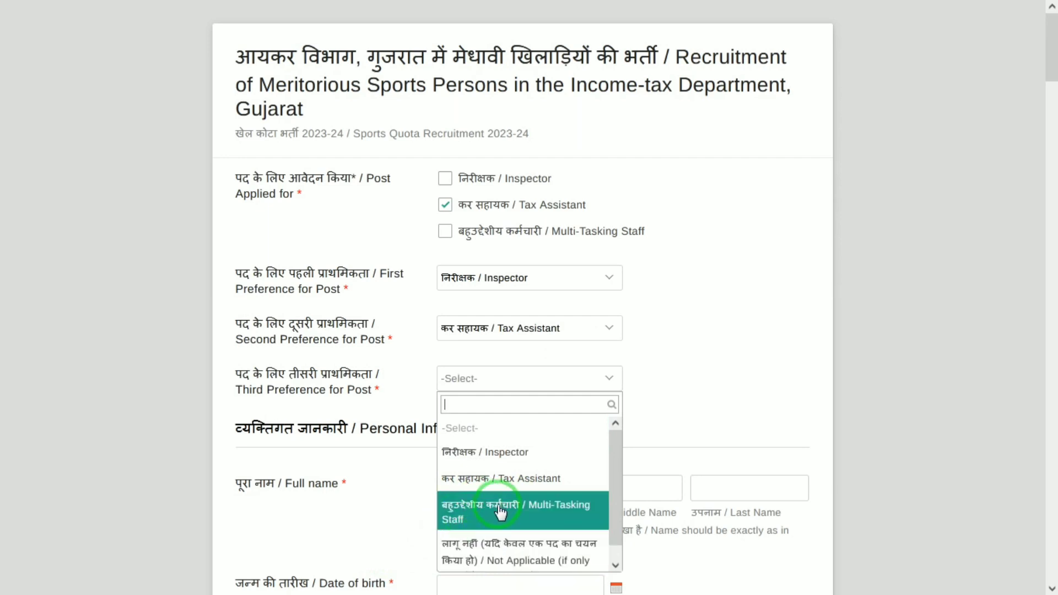
click(473, 521)
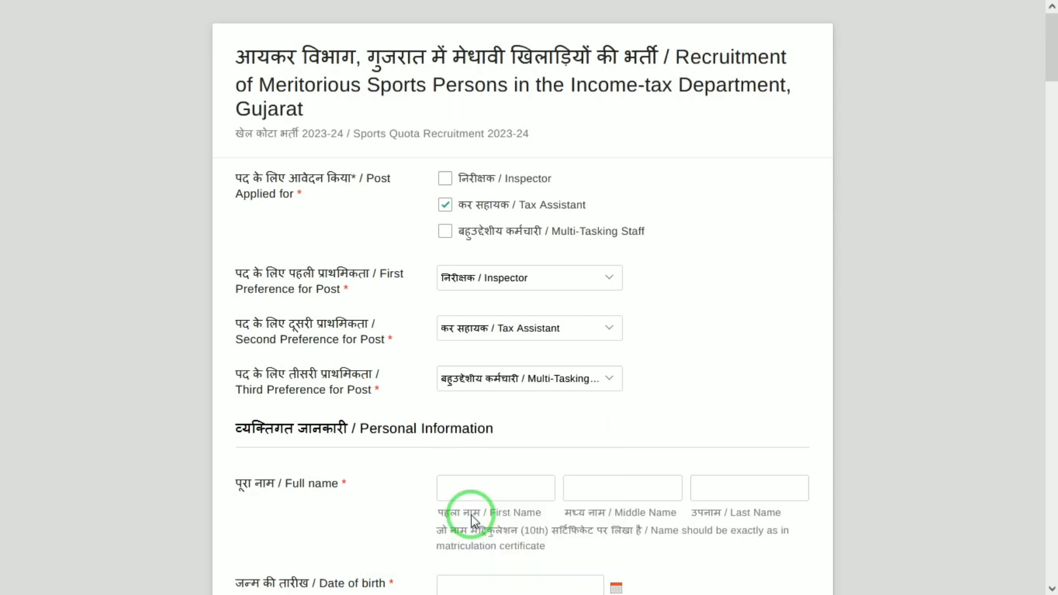
Fill in the applicant's first and last name.
drag(1047, 28, 1047, 67)
click(477, 187)
key(Tab)
key(Tab)
key(Tab)
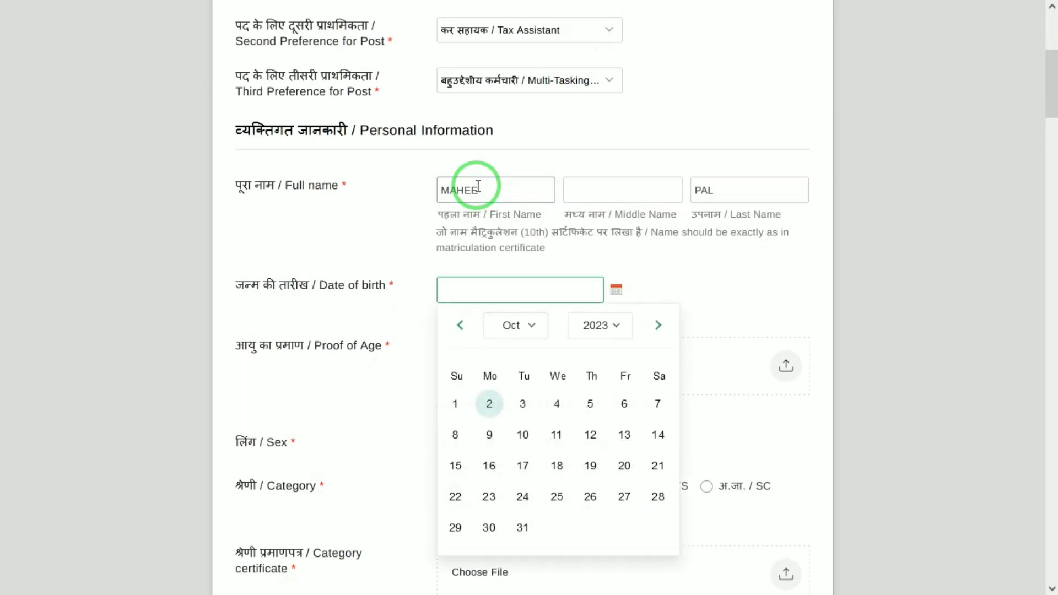
Set the date of birth to 01-January-2000 and begin the proof of age upload.
click(600, 327)
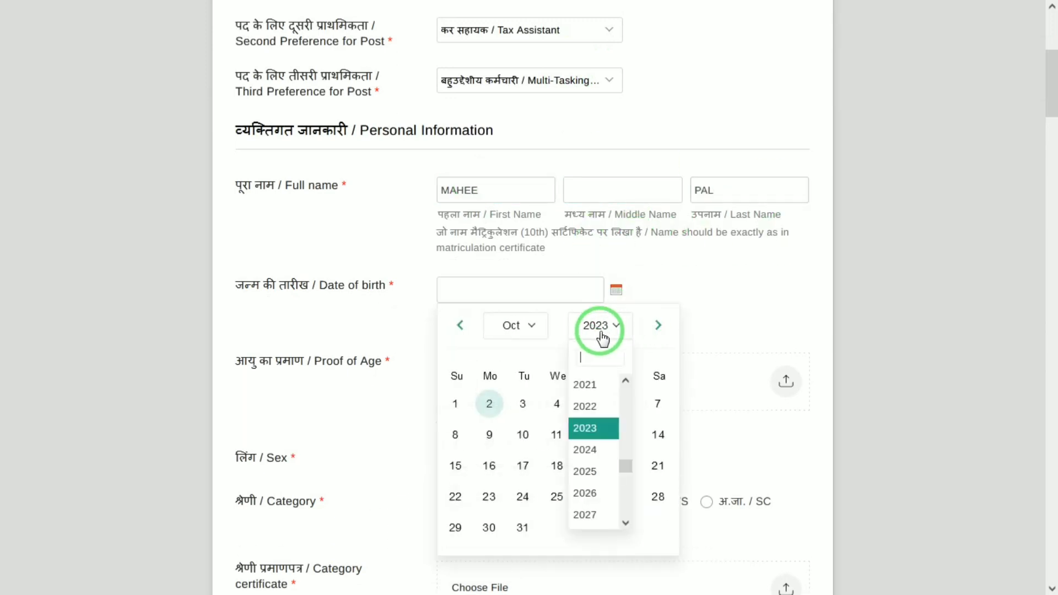
text(2000)
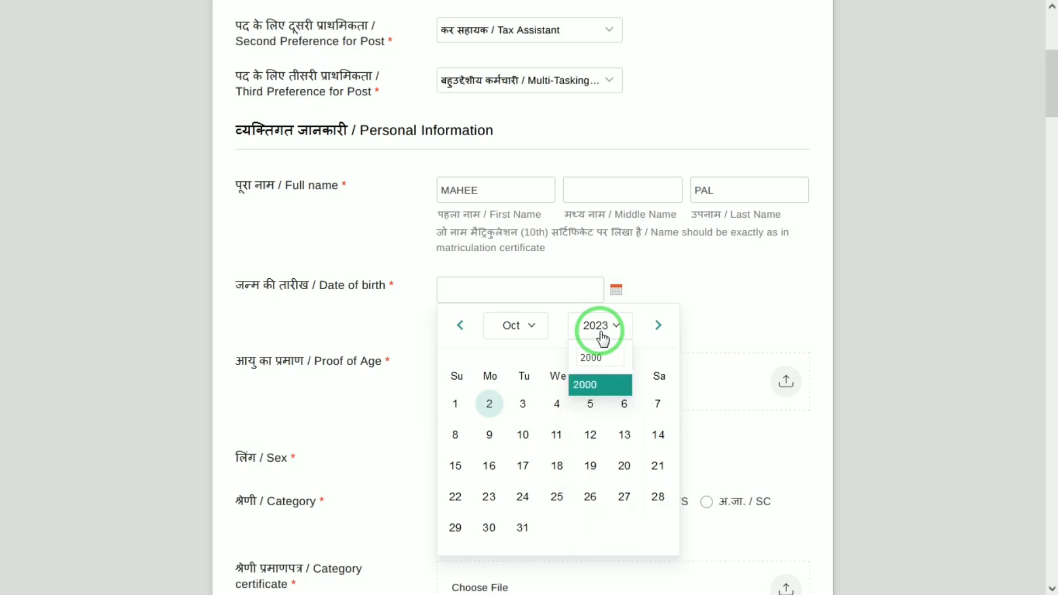
click(591, 386)
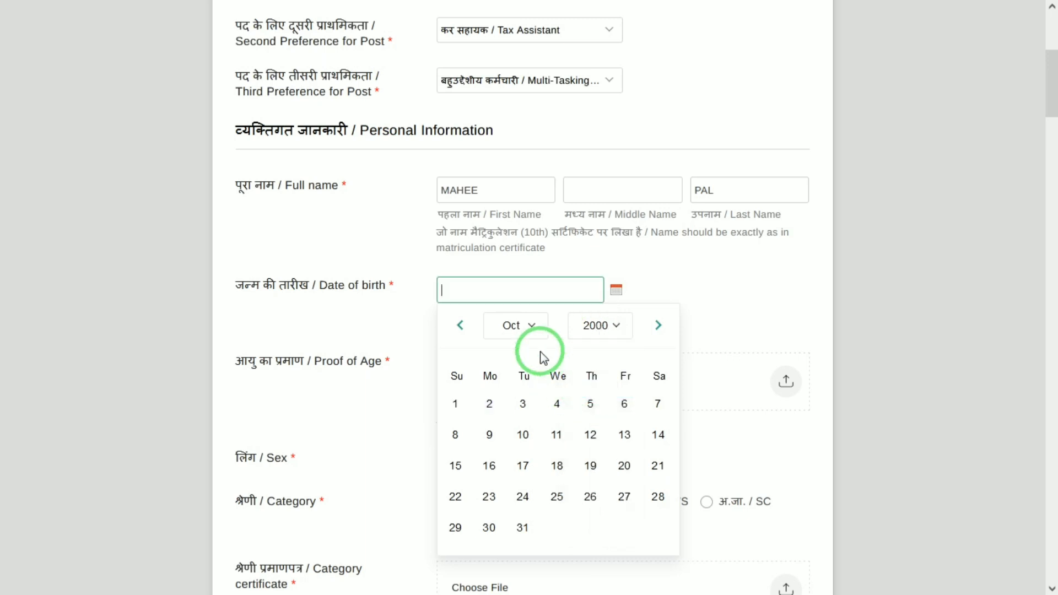
click(502, 342)
click(497, 352)
click(521, 326)
click(501, 355)
click(658, 402)
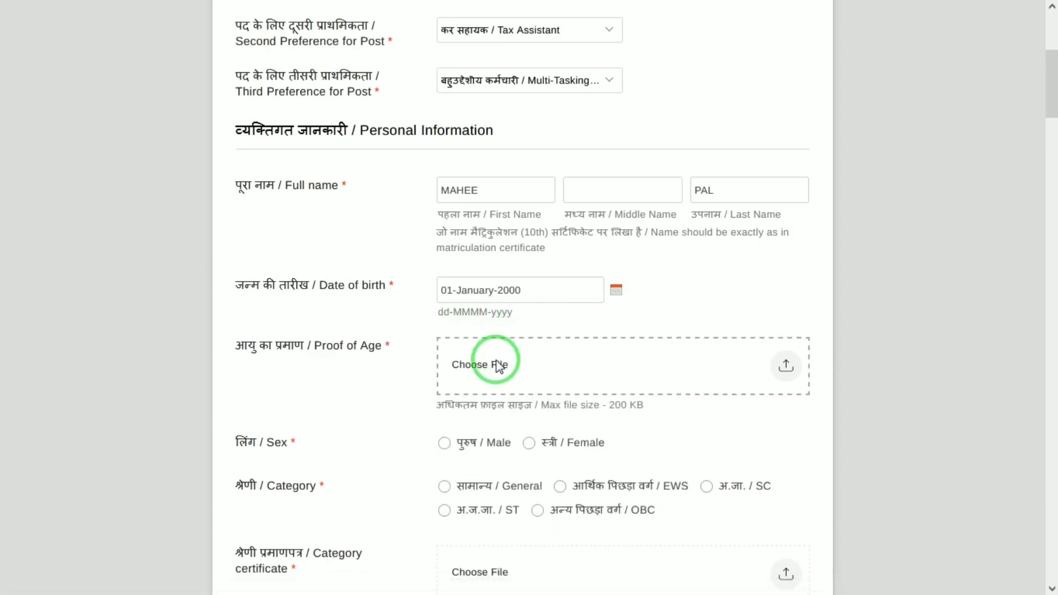
click(498, 366)
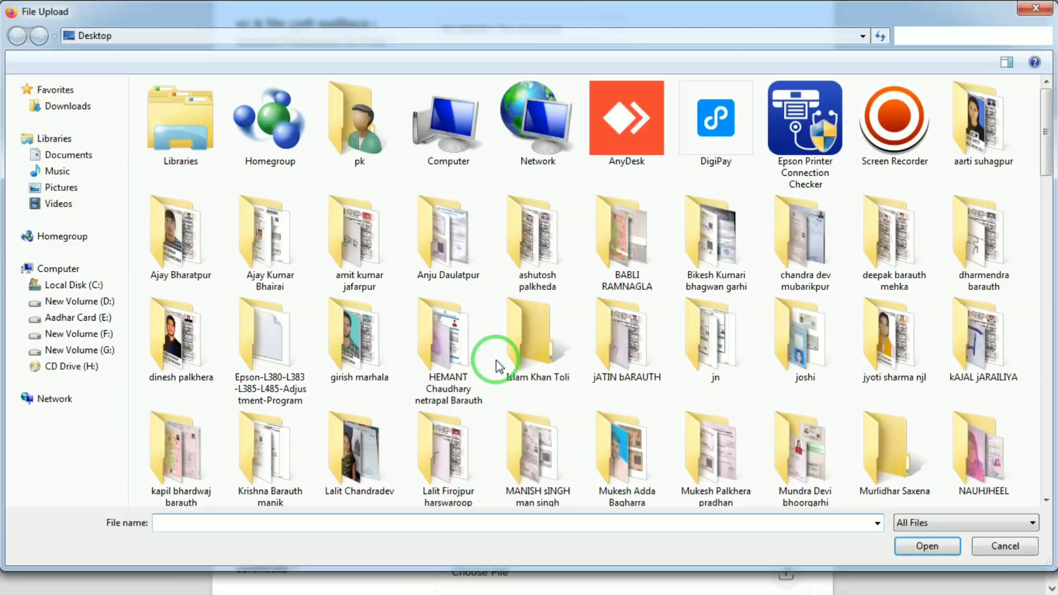
Attach 1500.jpg from the applicant's folder under D:\document as proof of age.
click(82, 296)
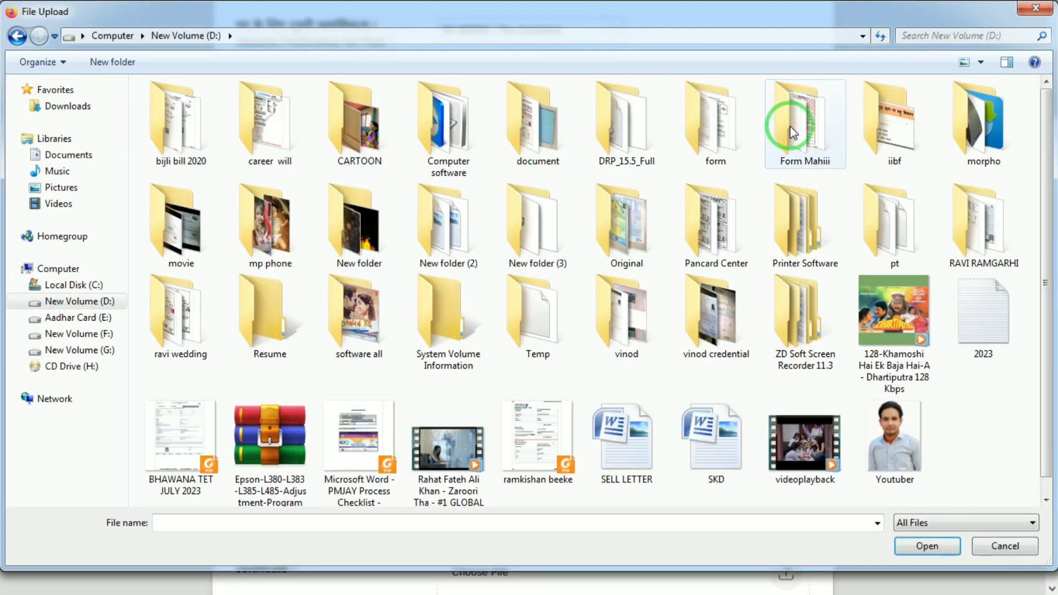
click(527, 134)
double_click(527, 134)
double_click(619, 123)
click(445, 134)
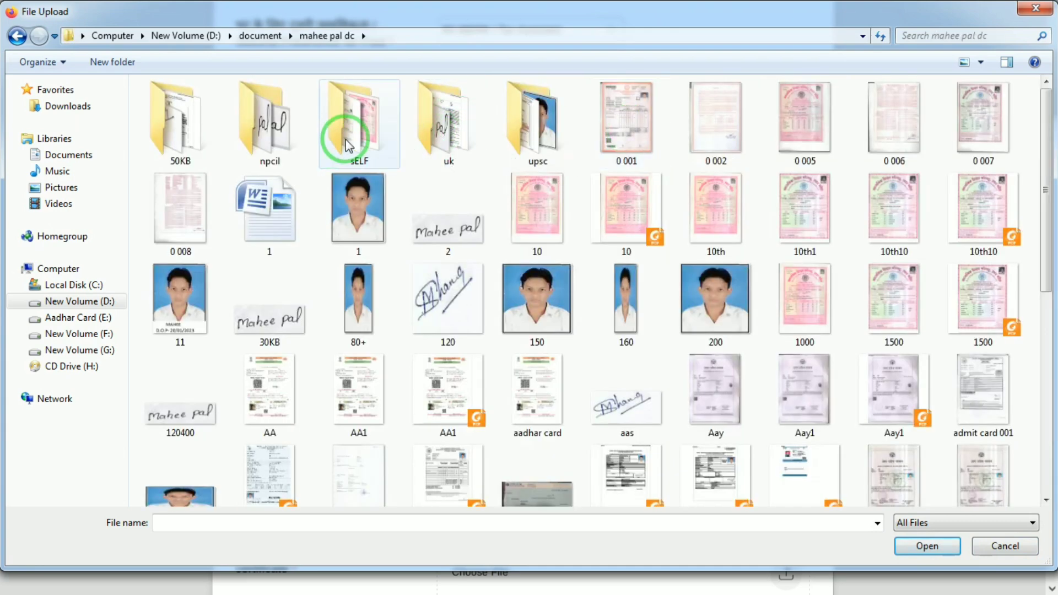
click(889, 307)
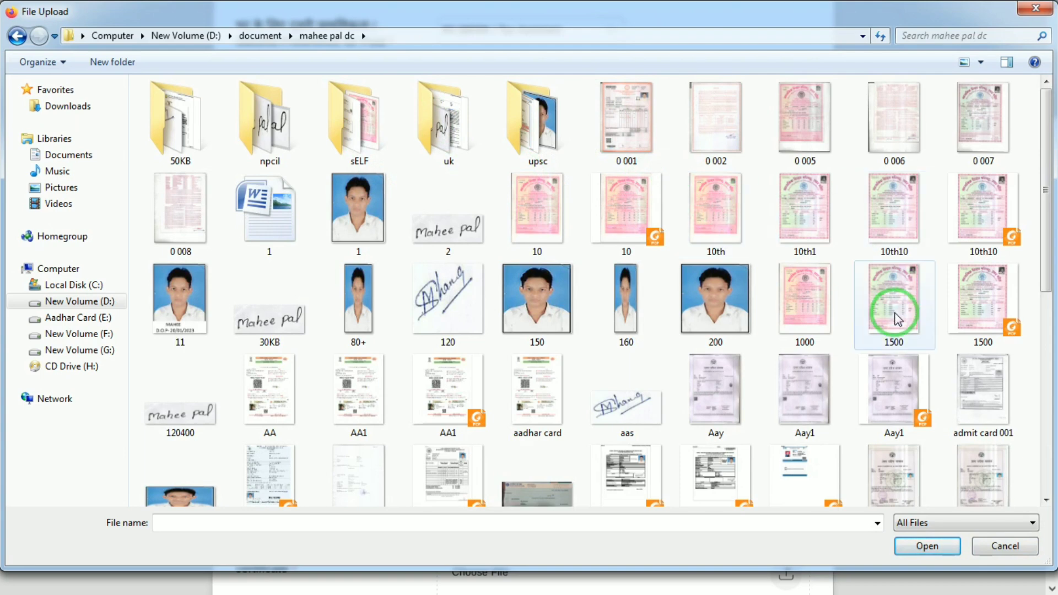
double_click(894, 312)
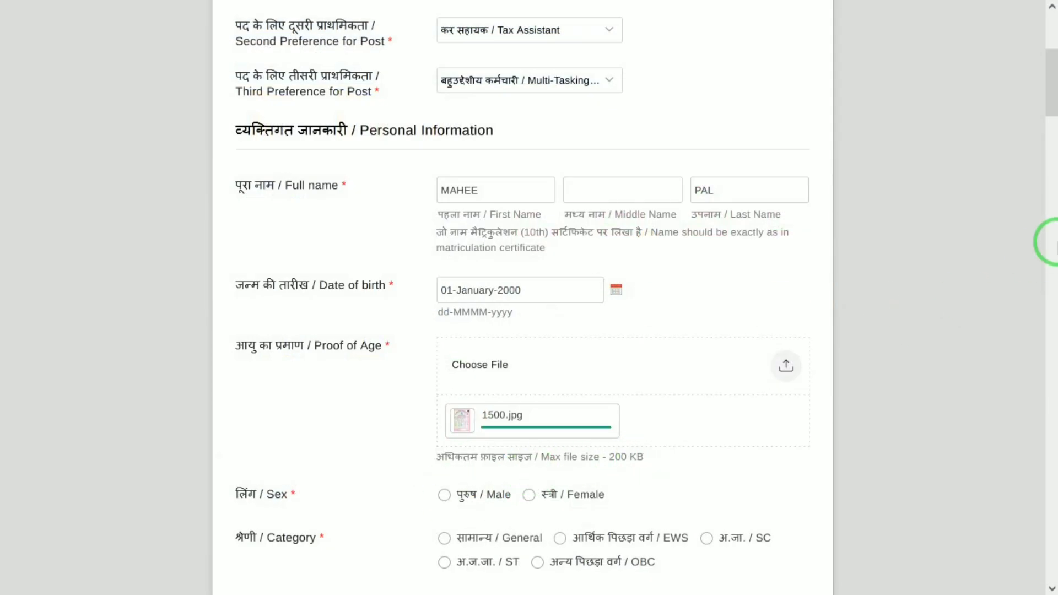
Set the category to OBC and attach 1500.jpg as the category certificate.
drag(1048, 82, 1048, 136)
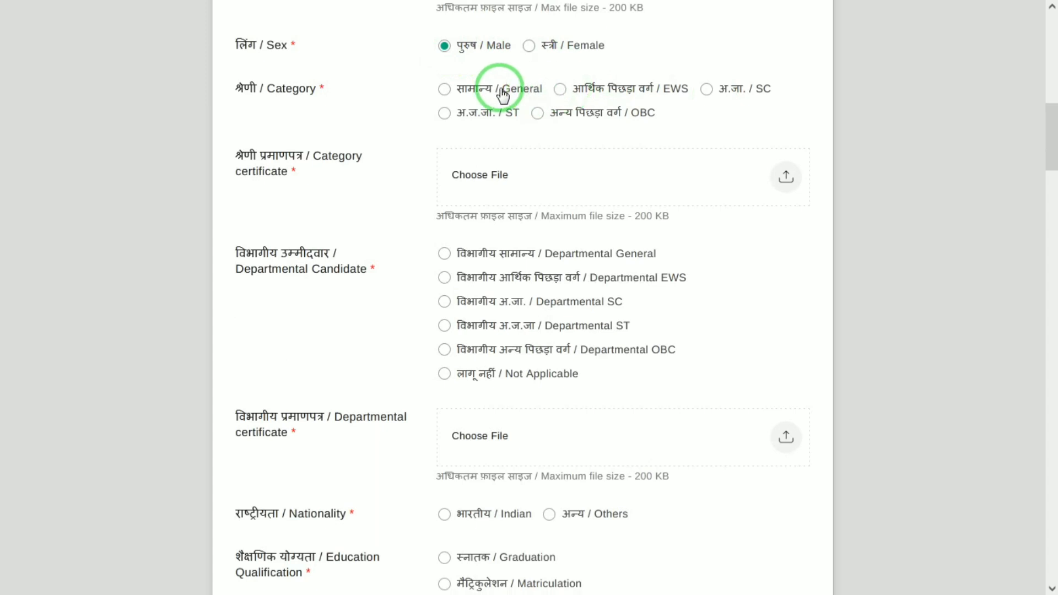
click(609, 113)
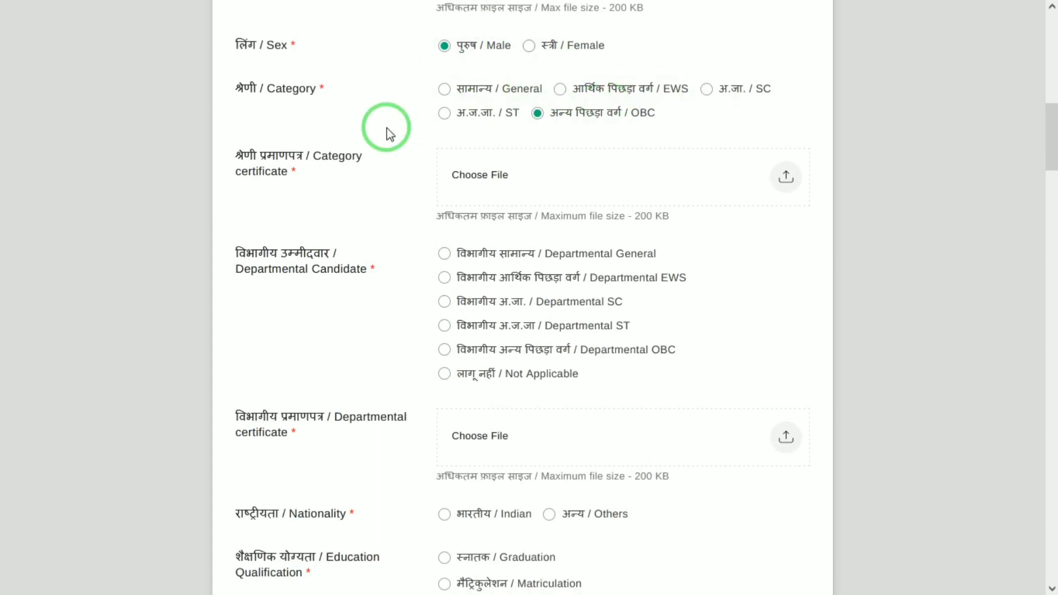
click(496, 177)
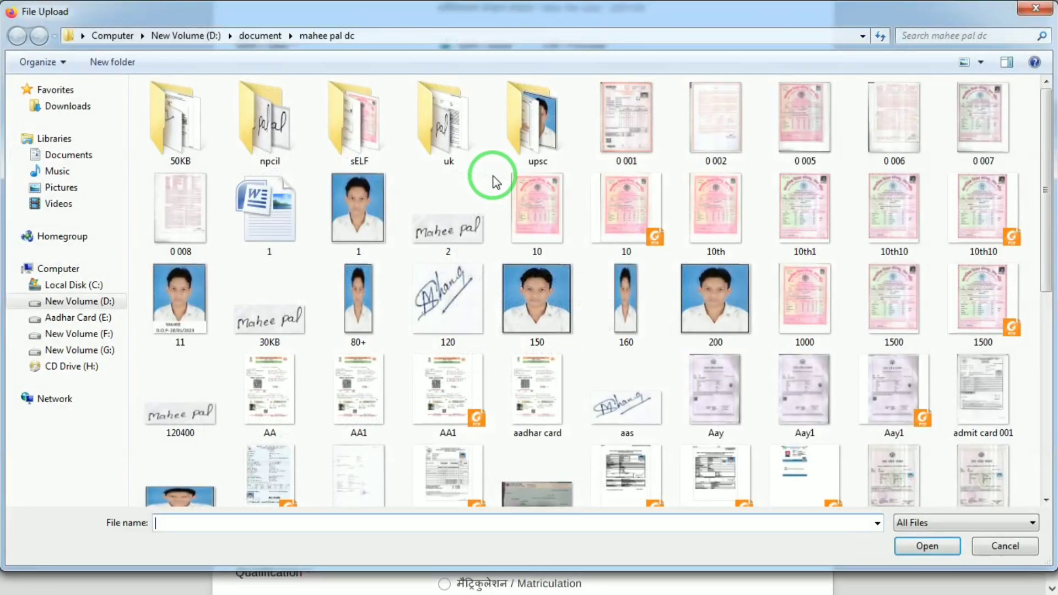
double_click(886, 308)
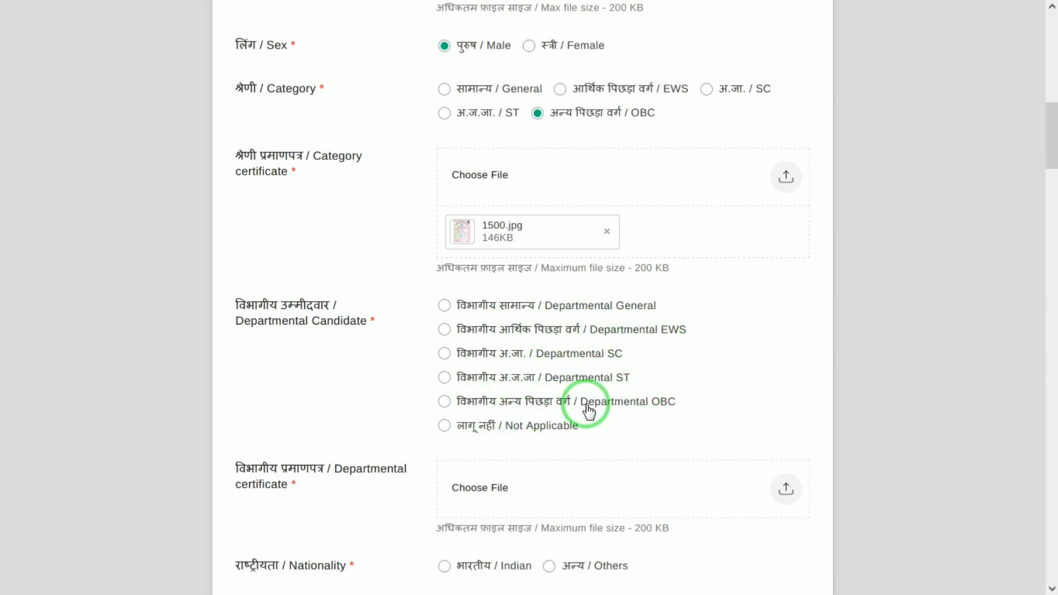
Mark Departmental OBC and attach 1500.jpg as the departmental certificate.
click(443, 404)
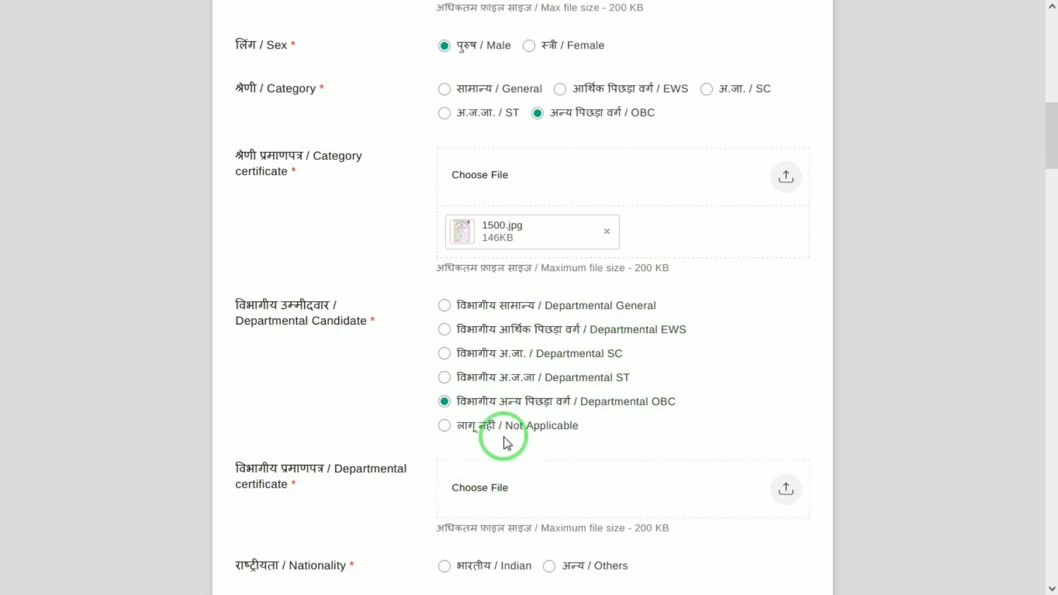
click(455, 509)
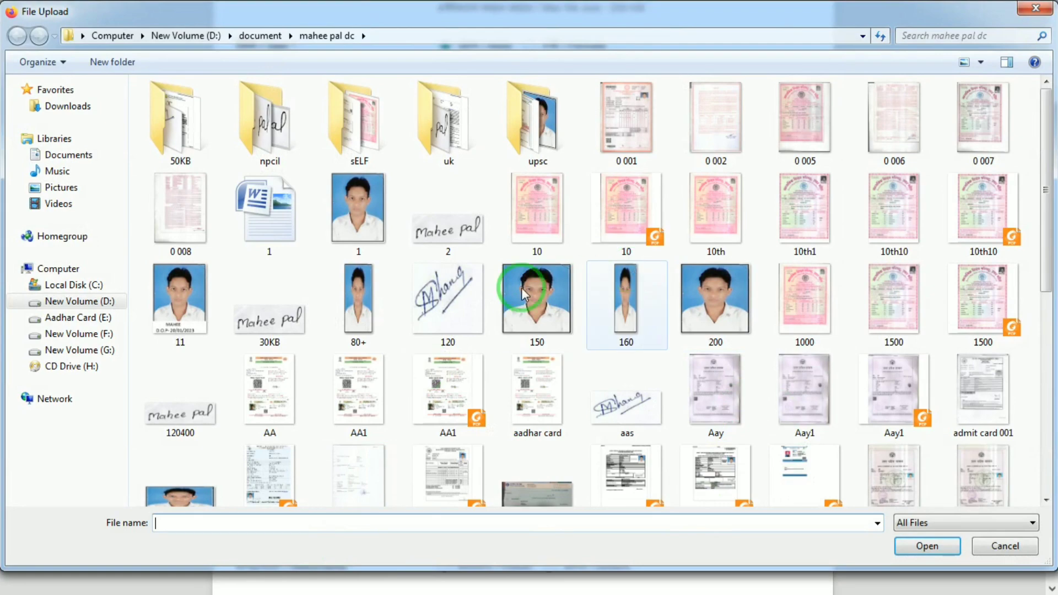
double_click(883, 316)
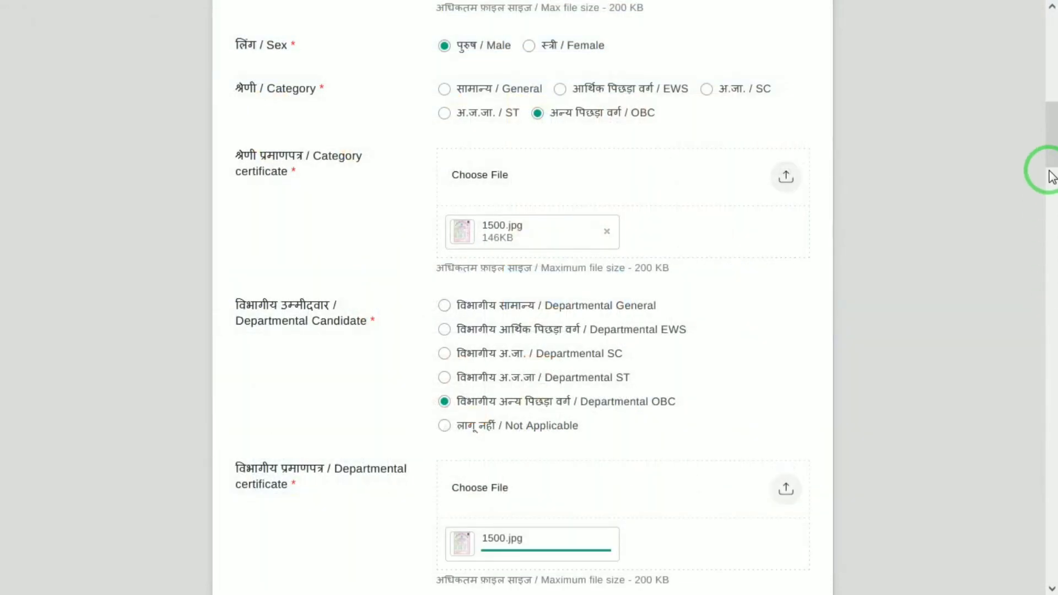
drag(1054, 146, 1054, 185)
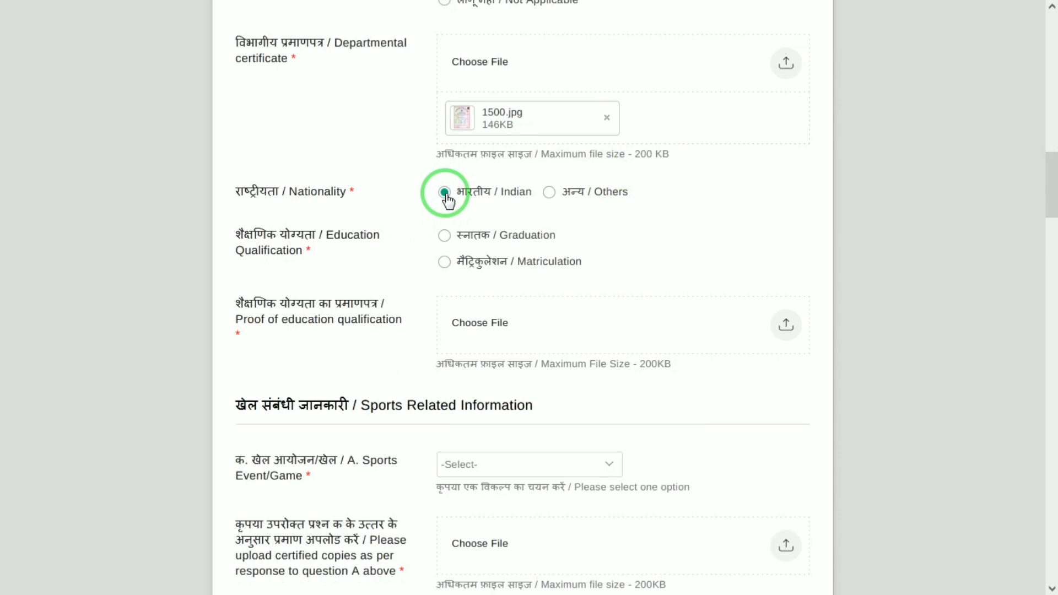
Choose Graduation as education qualification and attach 1500.jpg as its proof.
click(443, 236)
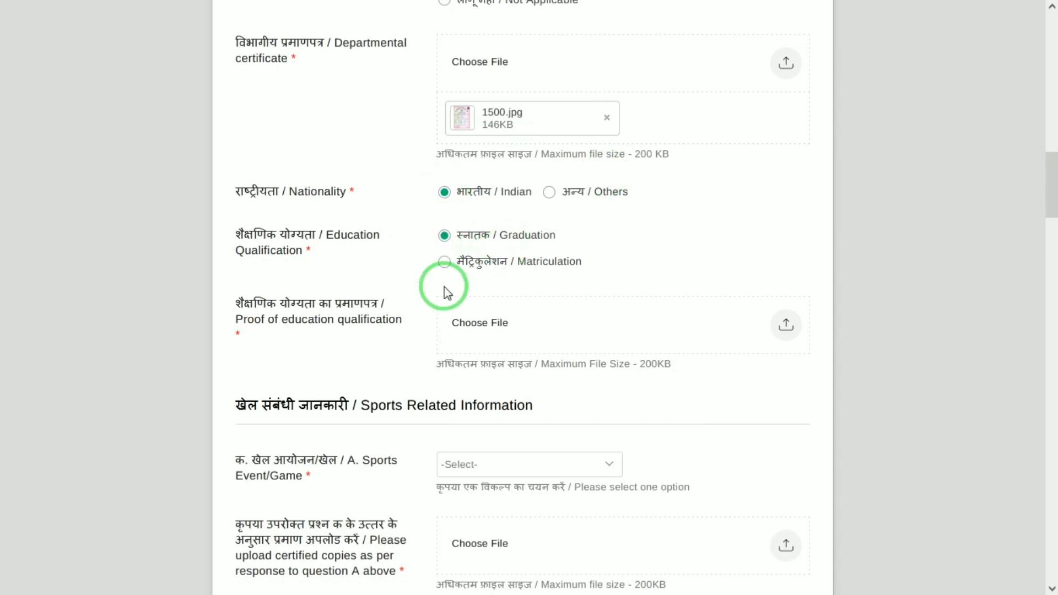
click(485, 329)
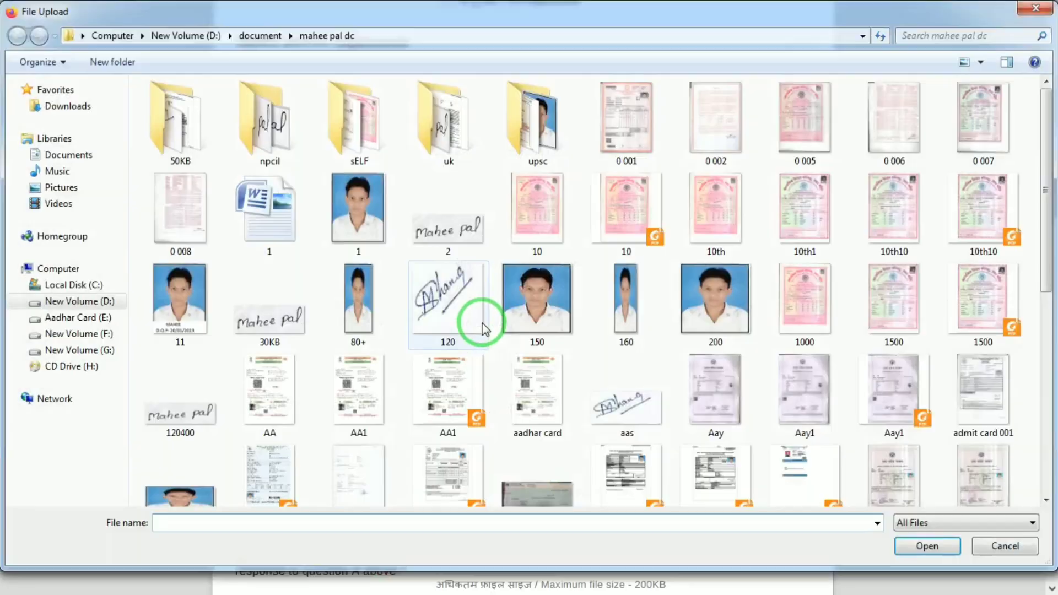
click(873, 306)
double_click(871, 302)
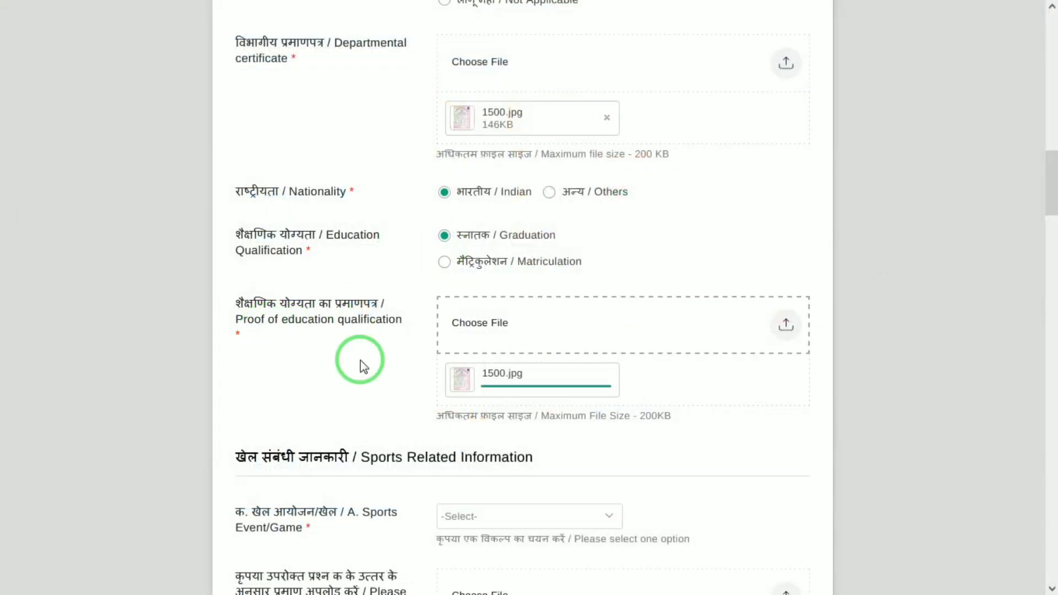
Select Hockey as the sports event and attach 1500.jpg as question A proof.
drag(1047, 189, 1053, 208)
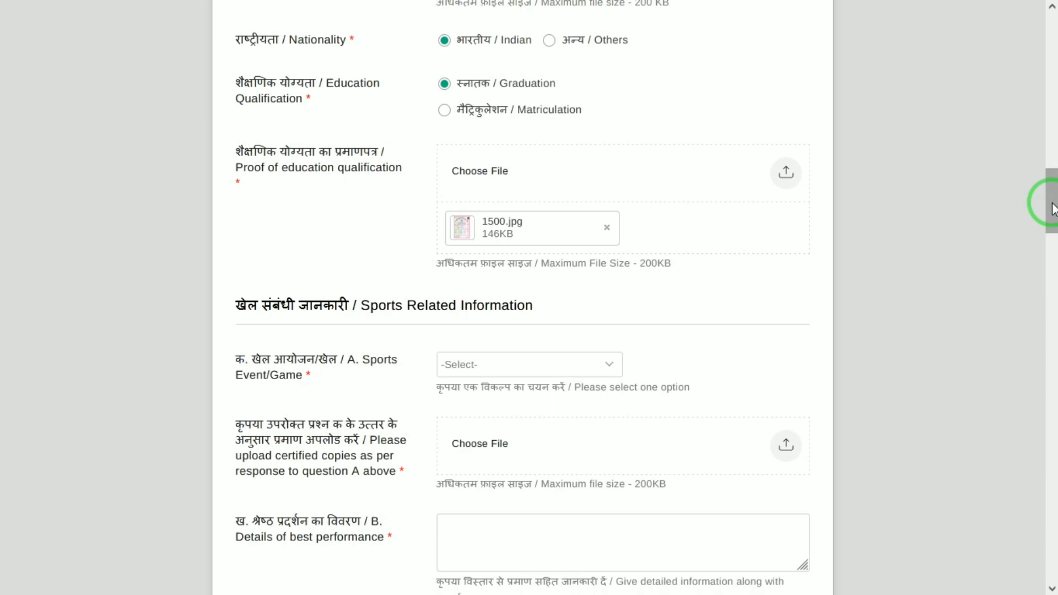
click(509, 366)
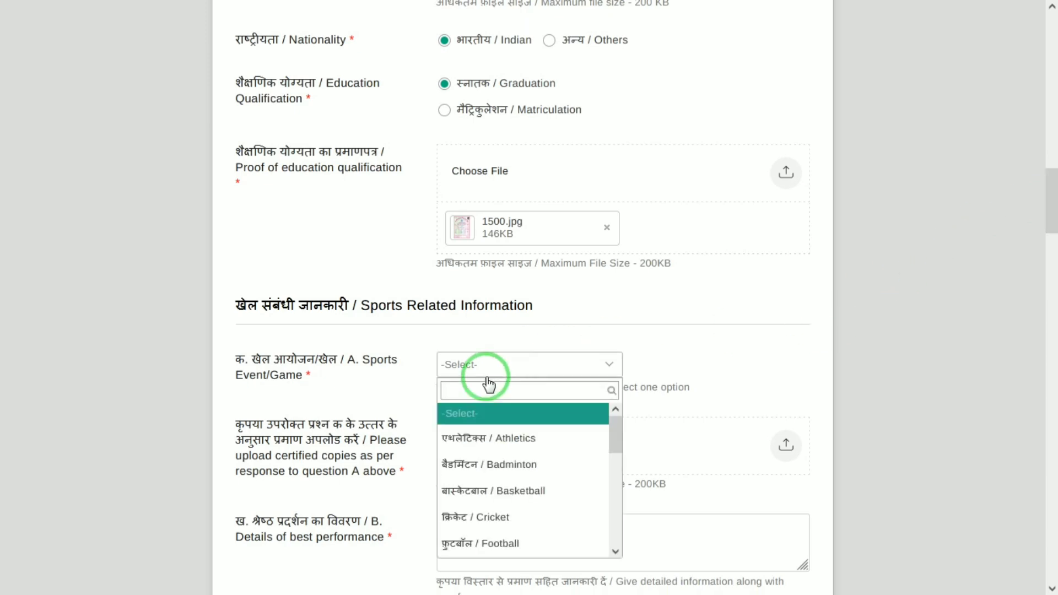
drag(620, 438, 610, 484)
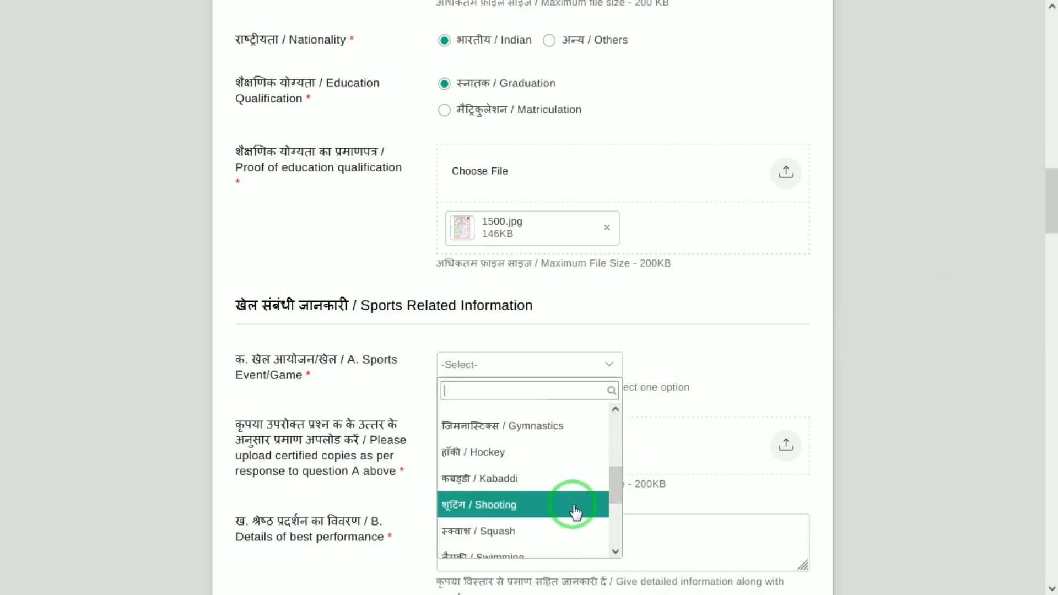
drag(612, 482, 454, 545)
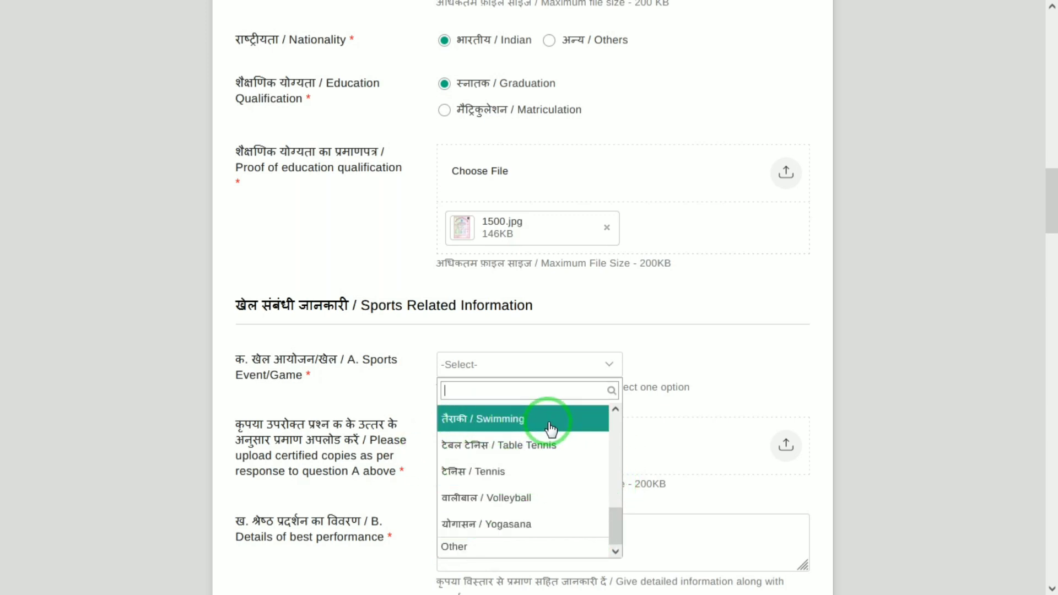
scroll(611, 421, up, 5)
click(524, 451)
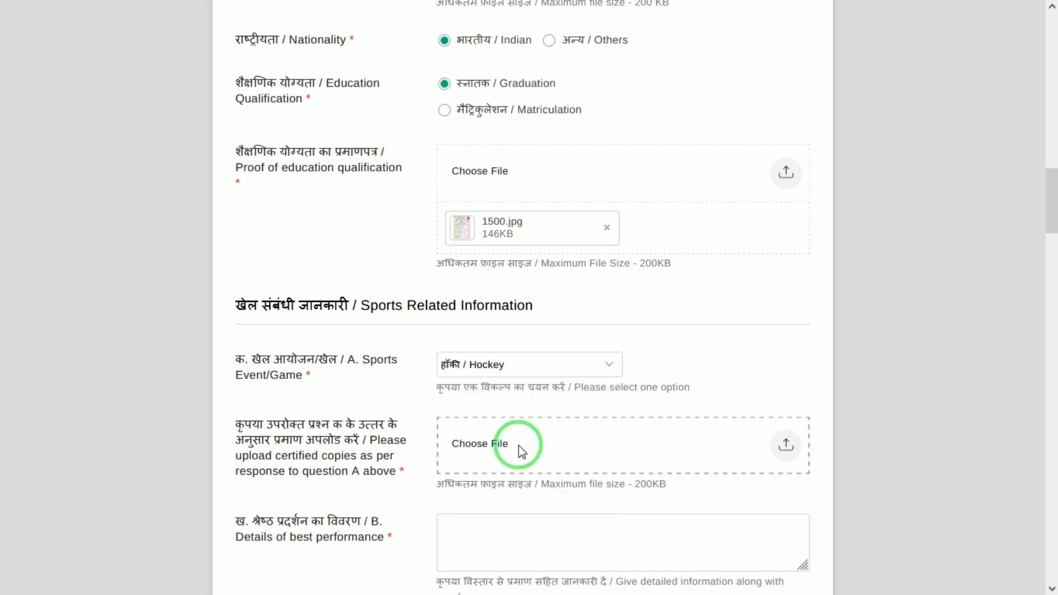
click(494, 446)
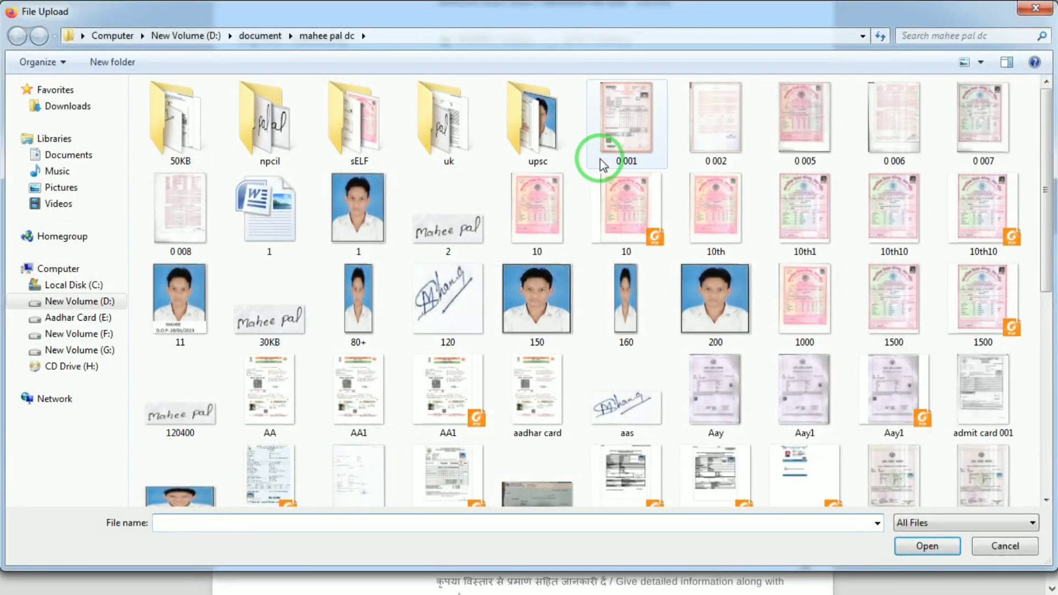
double_click(888, 297)
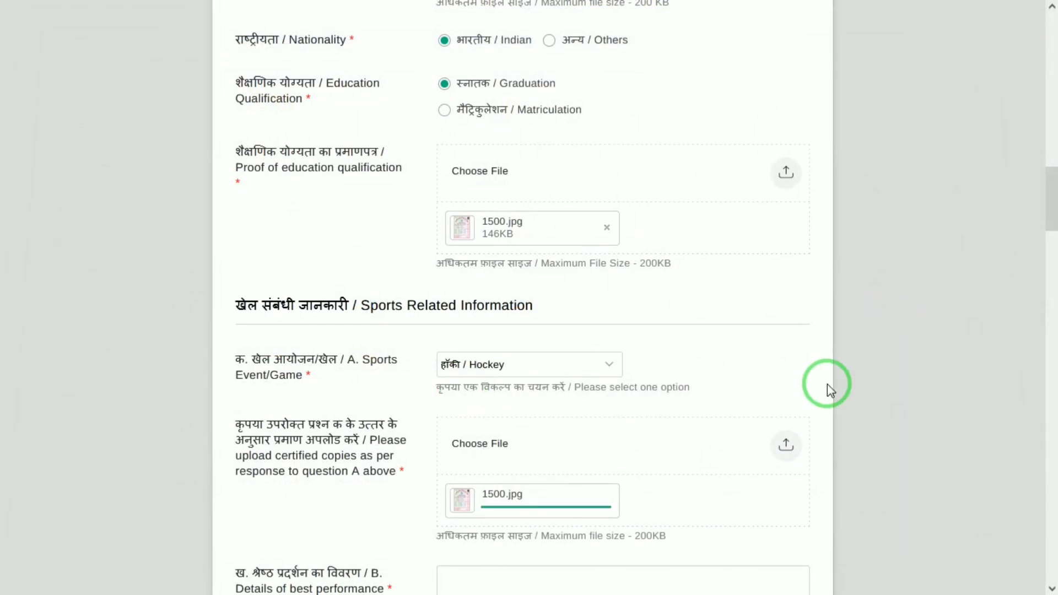
drag(1052, 201, 1052, 236)
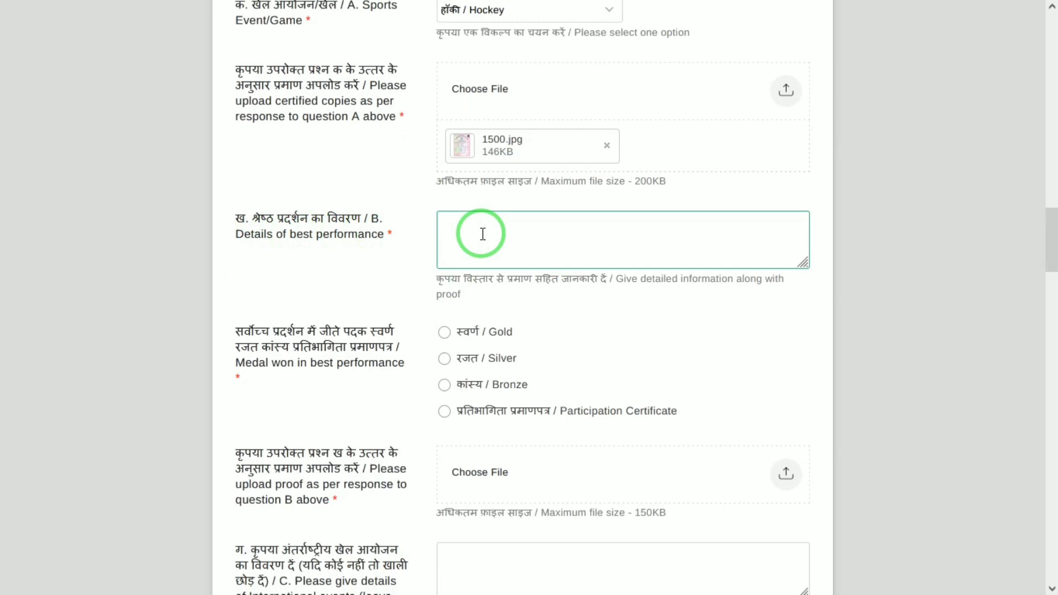
Enter gold as best performance, mark Gold medal, and attach 1500.jpg for question B.
key(Tab)
click(446, 336)
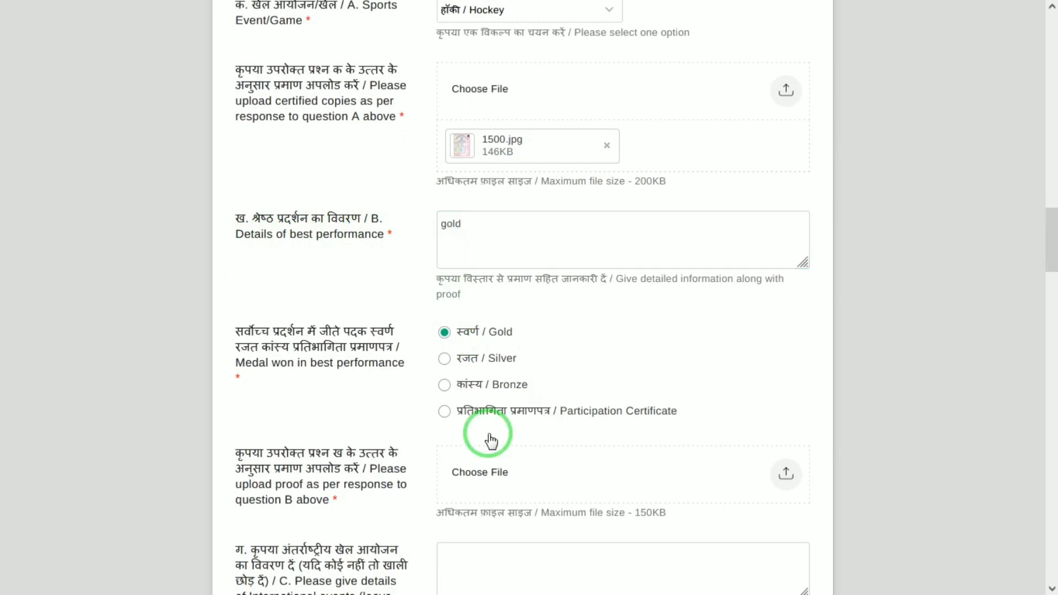
click(496, 471)
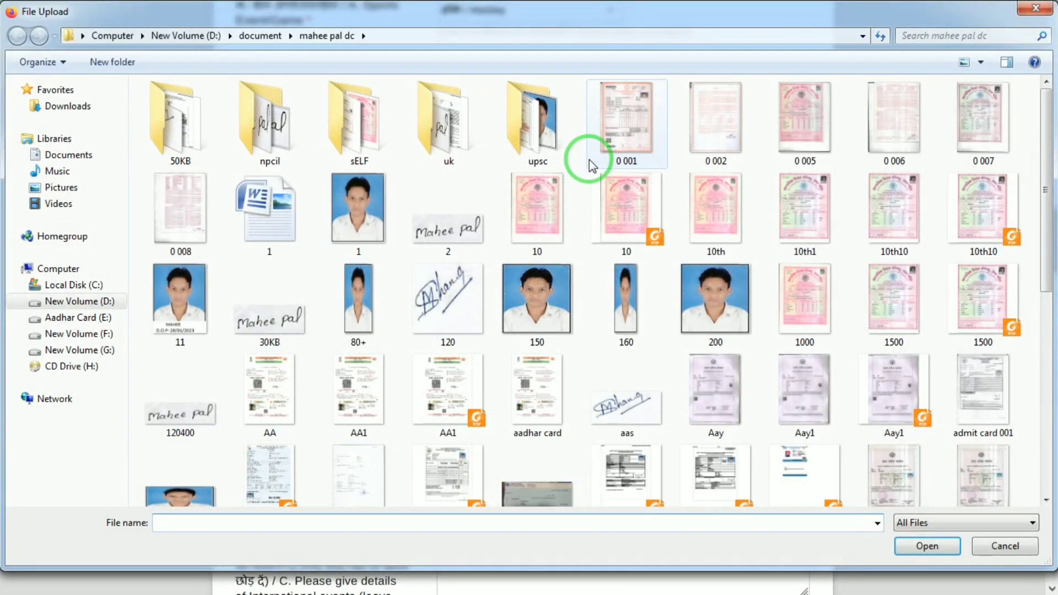
double_click(887, 292)
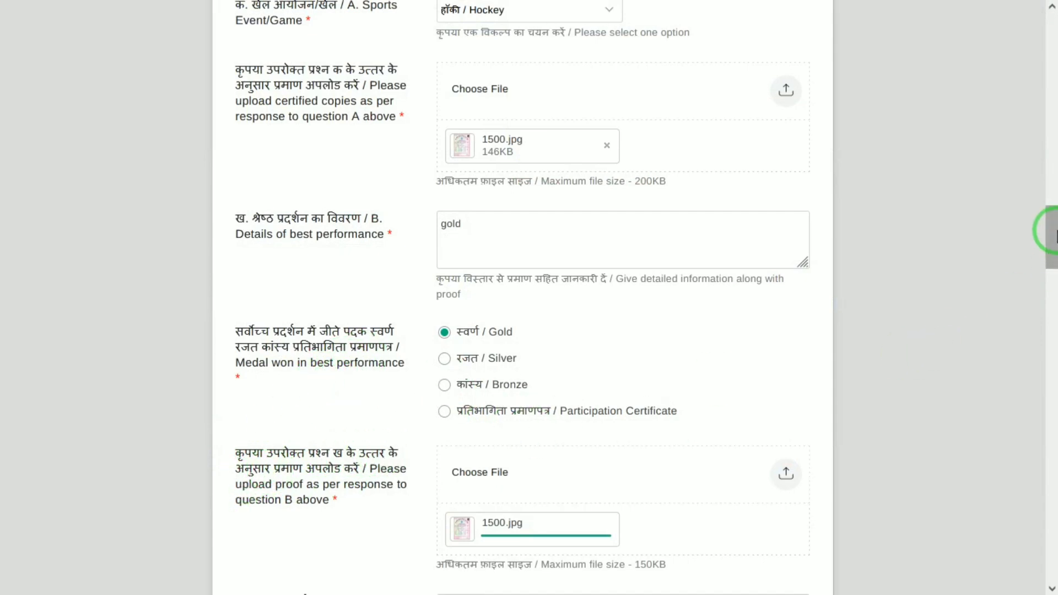
drag(1051, 237, 1051, 239)
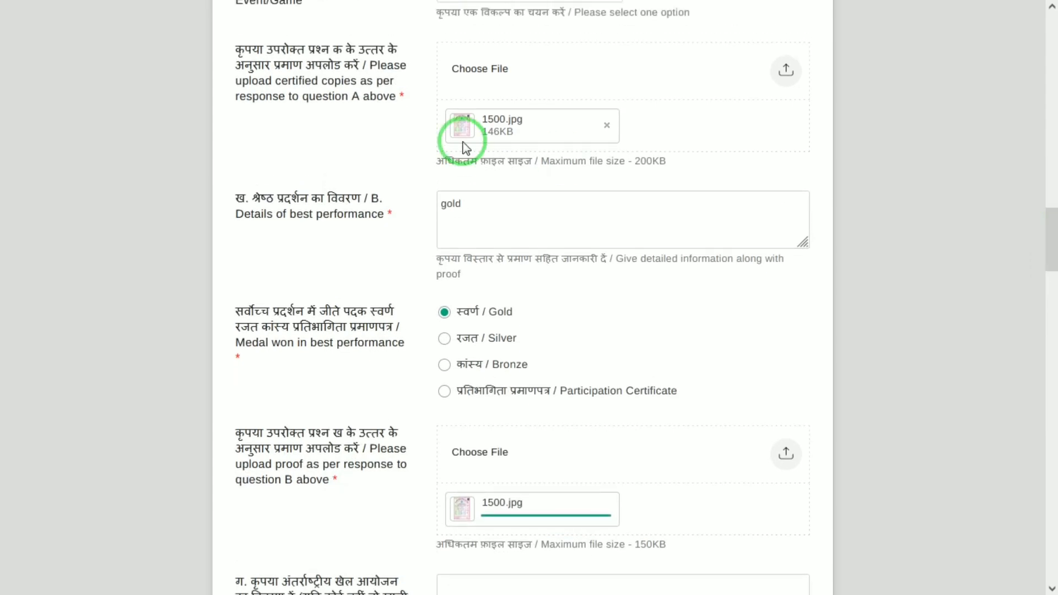
mouse_move(1051, 239)
mouse_down()
mouse_move(1052, 225)
mouse_move(1051, 247)
mouse_up()
click(397, 246)
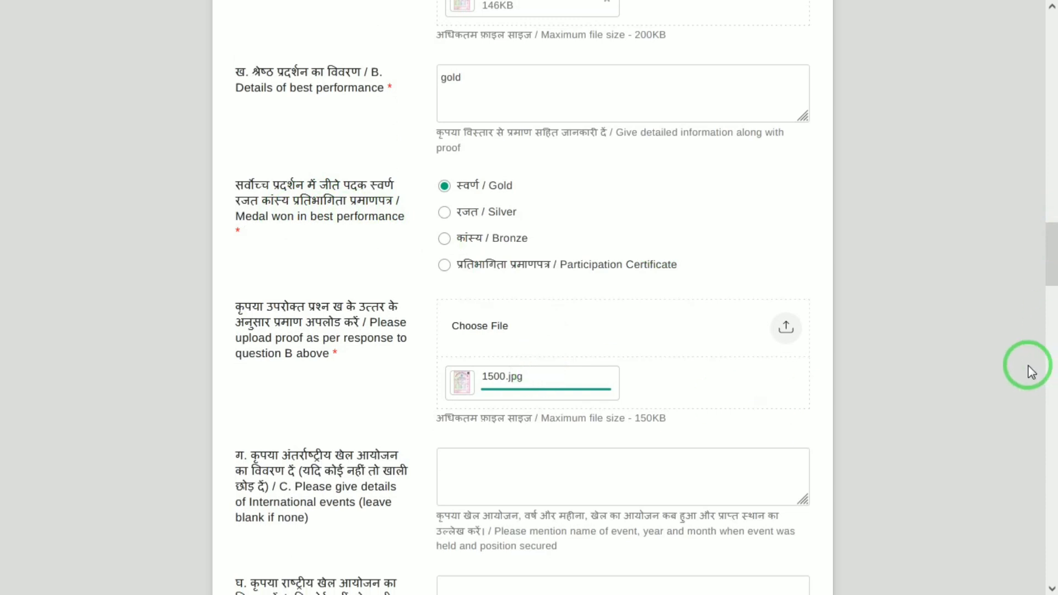
drag(1052, 266, 1053, 293)
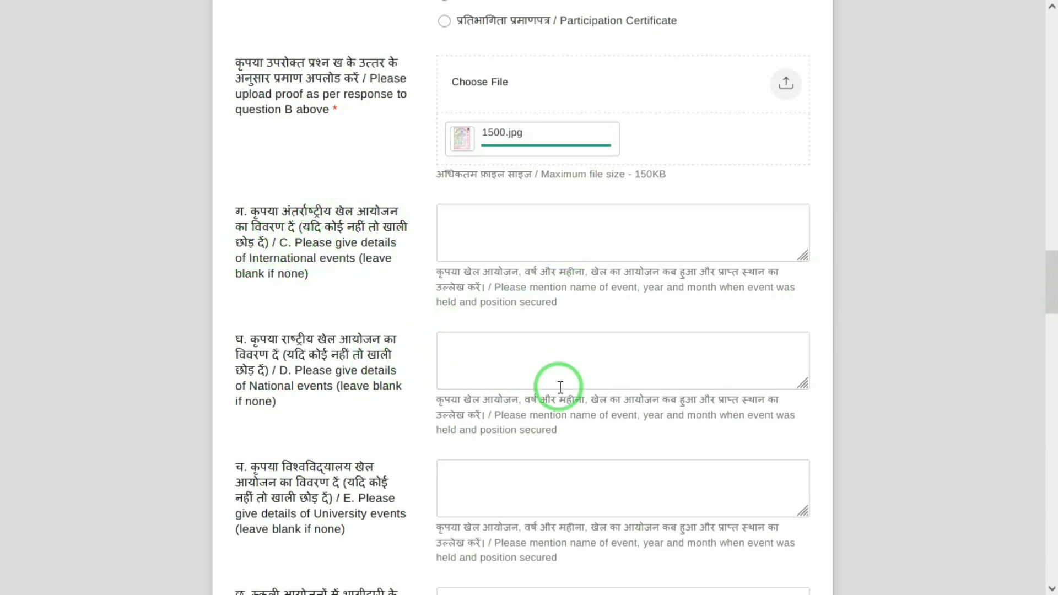
click(536, 227)
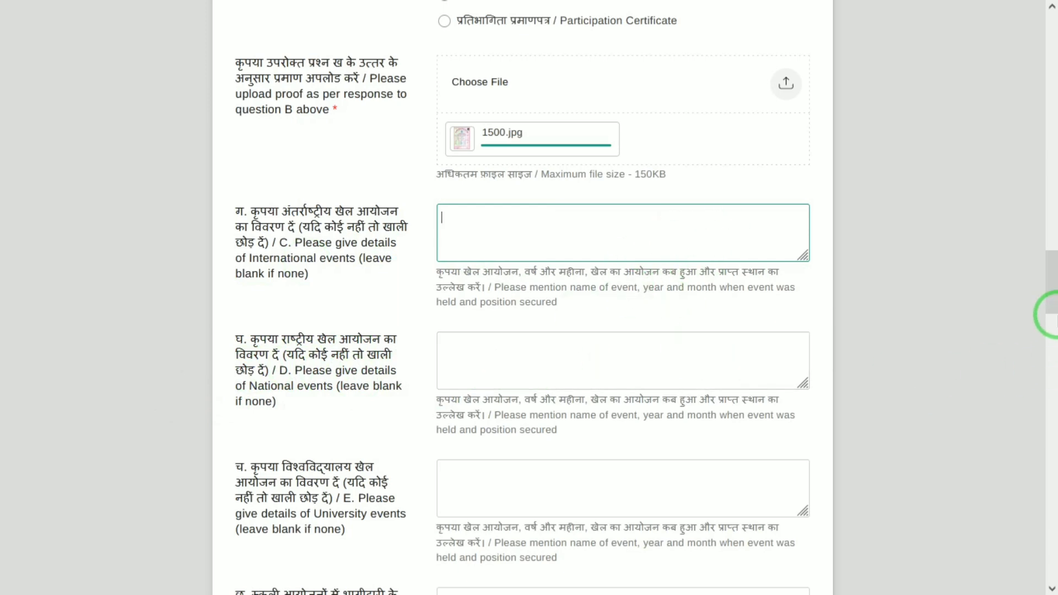
drag(1051, 263, 1052, 294)
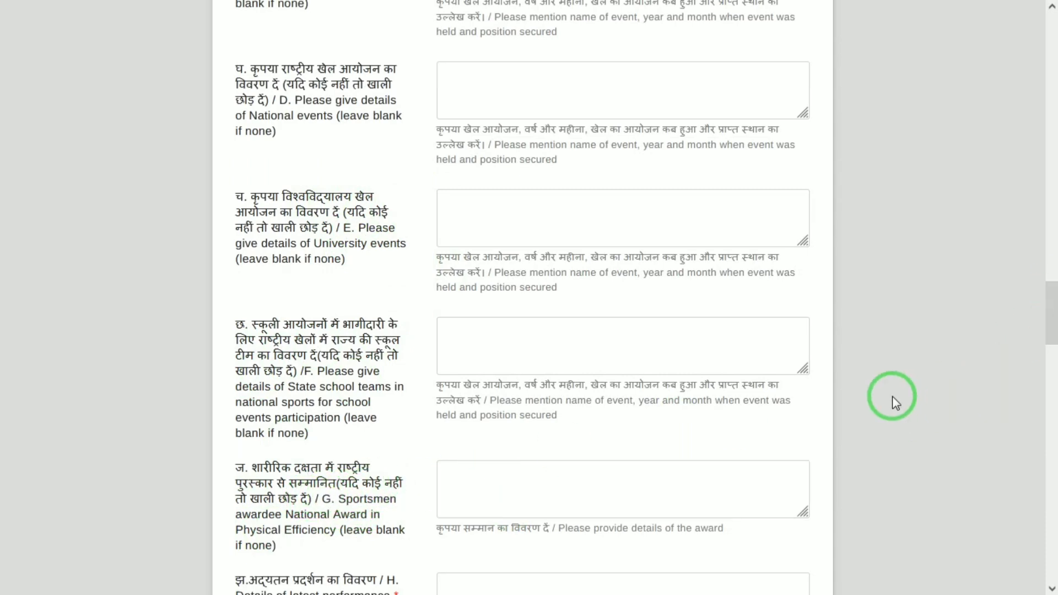
drag(1051, 297, 1053, 341)
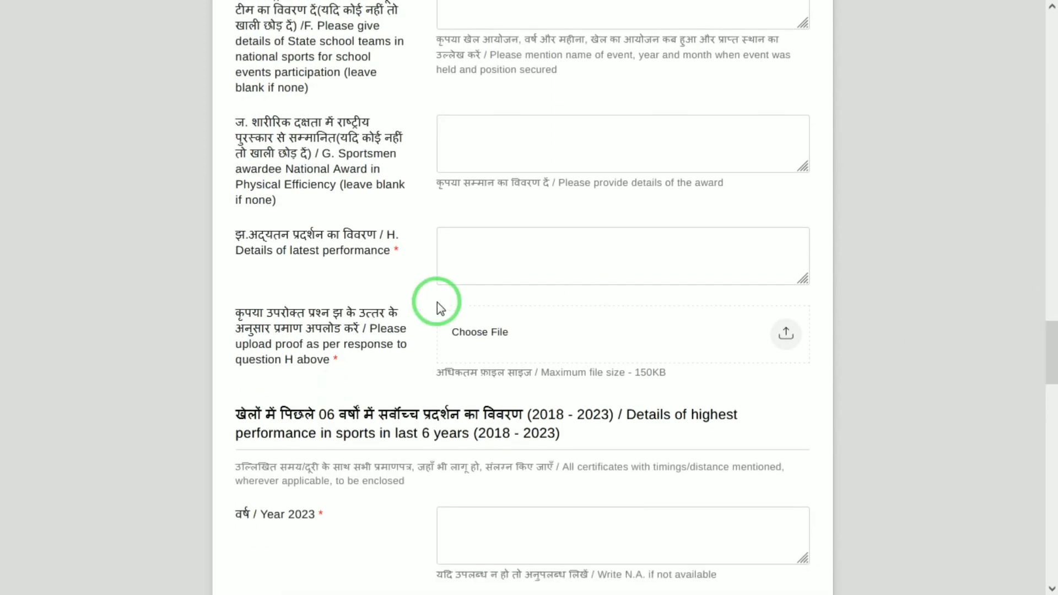
click(371, 253)
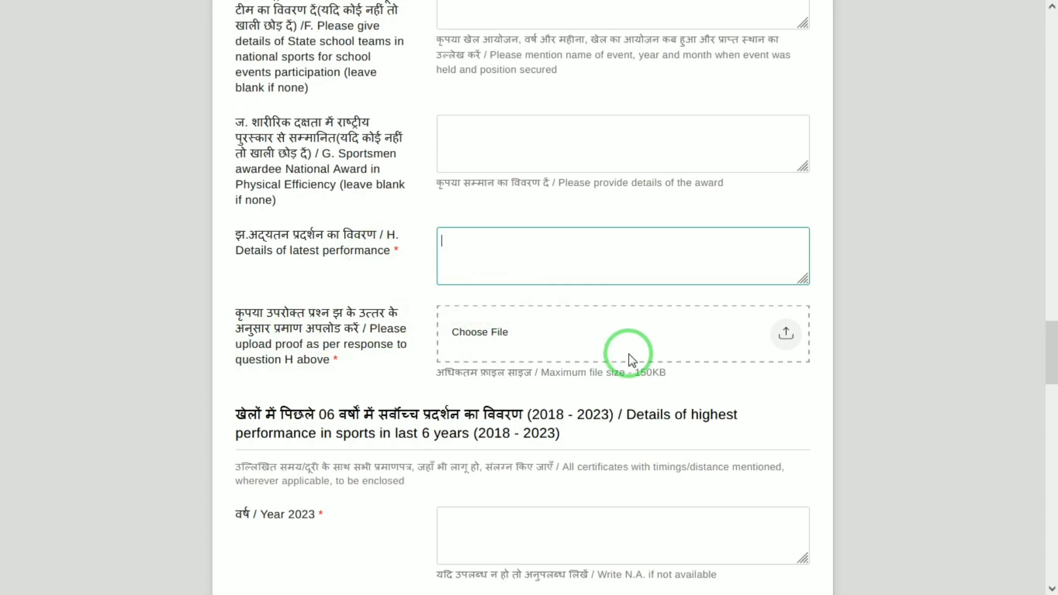
drag(1055, 364, 1054, 386)
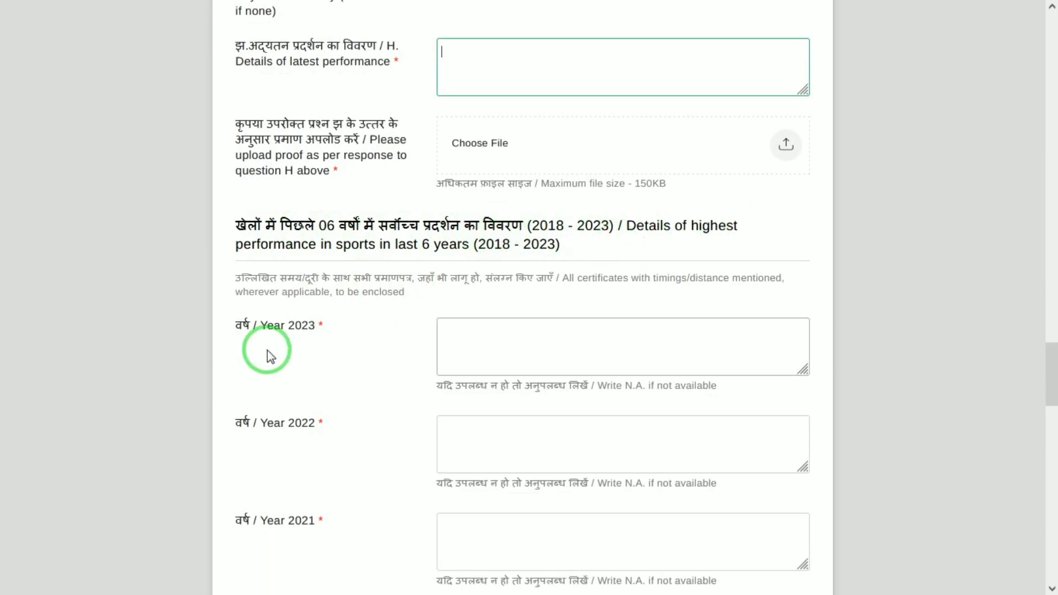
click(520, 349)
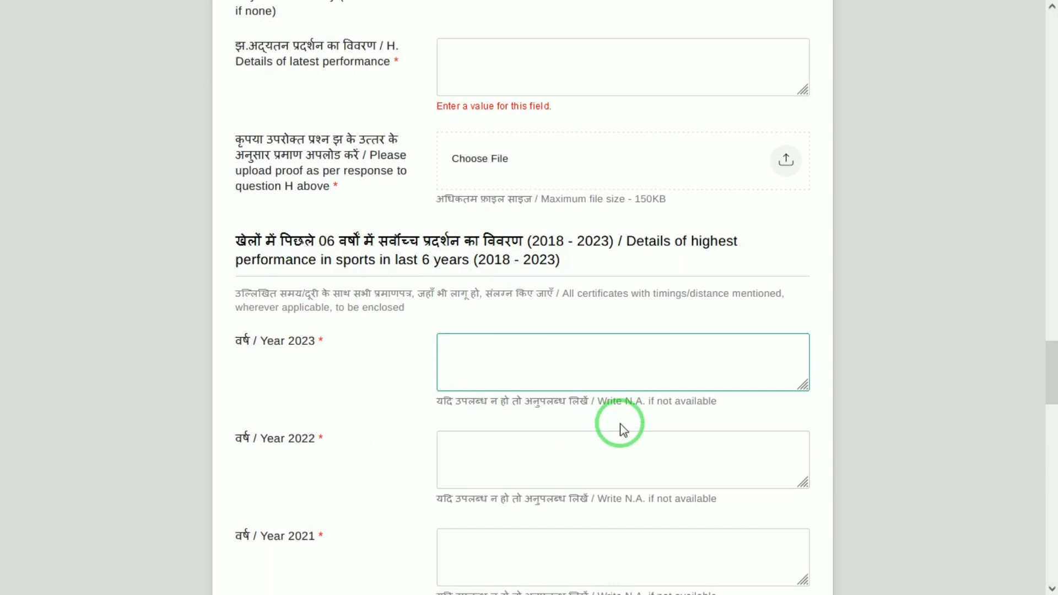
mouse_move(1053, 367)
mouse_down()
mouse_move(1046, 449)
mouse_move(1046, 342)
mouse_move(1045, 370)
mouse_up()
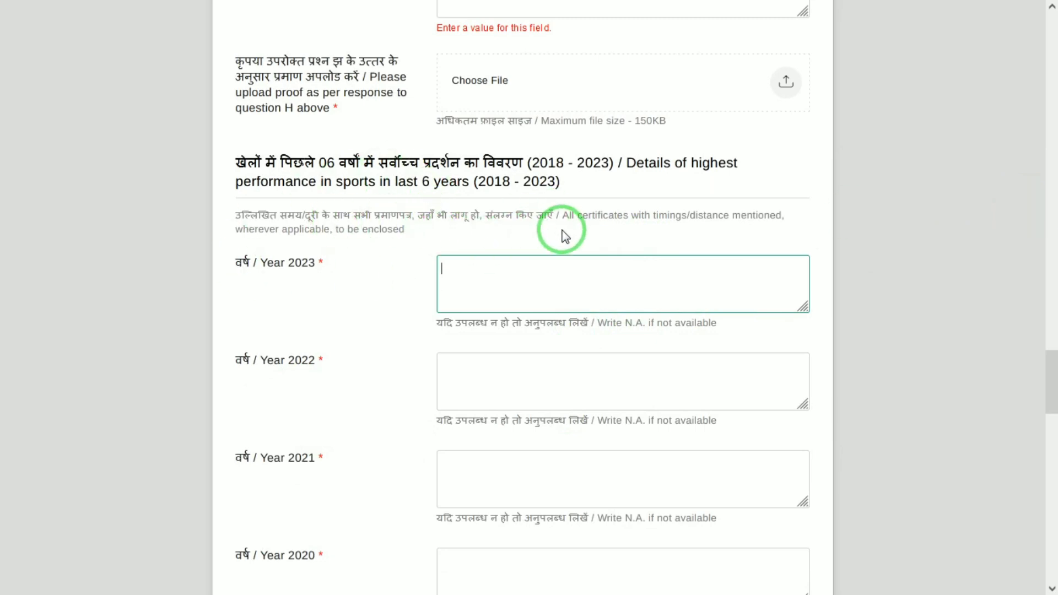
drag(1051, 357, 1046, 445)
click(590, 369)
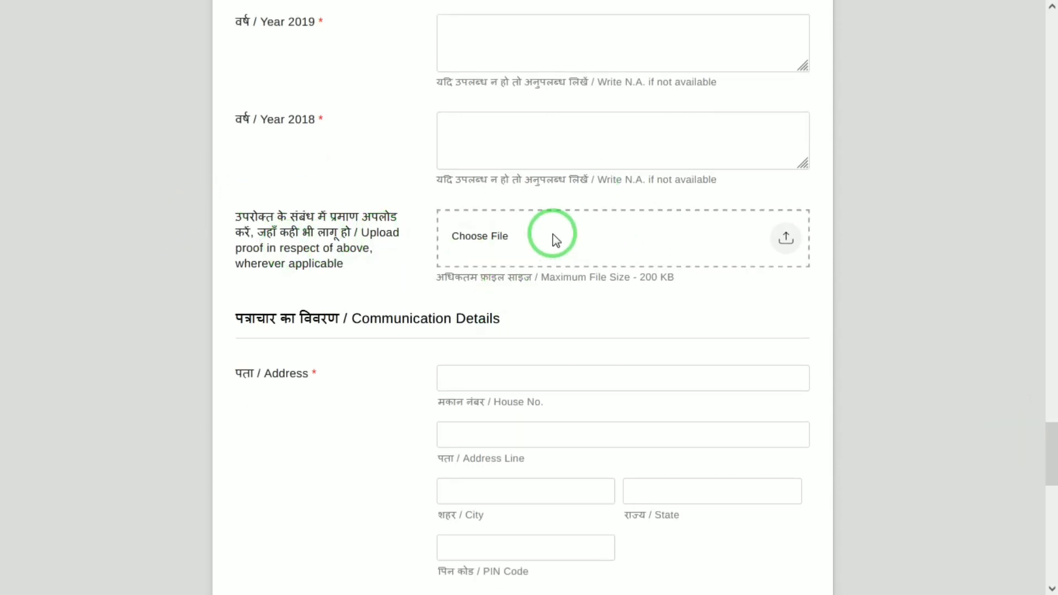
Enter the applicant's house number and address line in the correspondence address.
drag(1054, 455, 1047, 474)
click(430, 361)
click(579, 207)
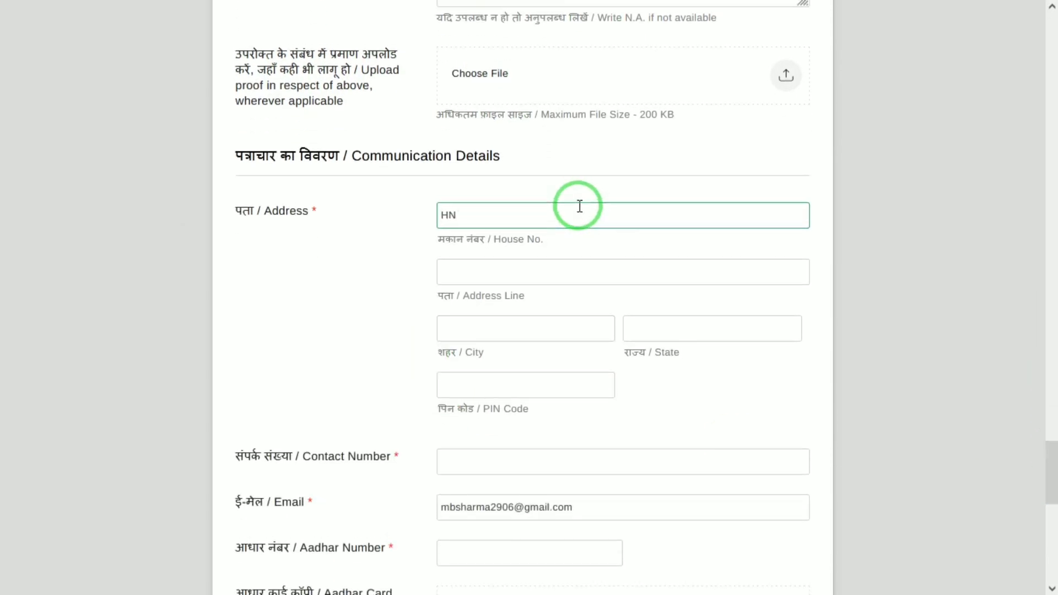
key(Tab)
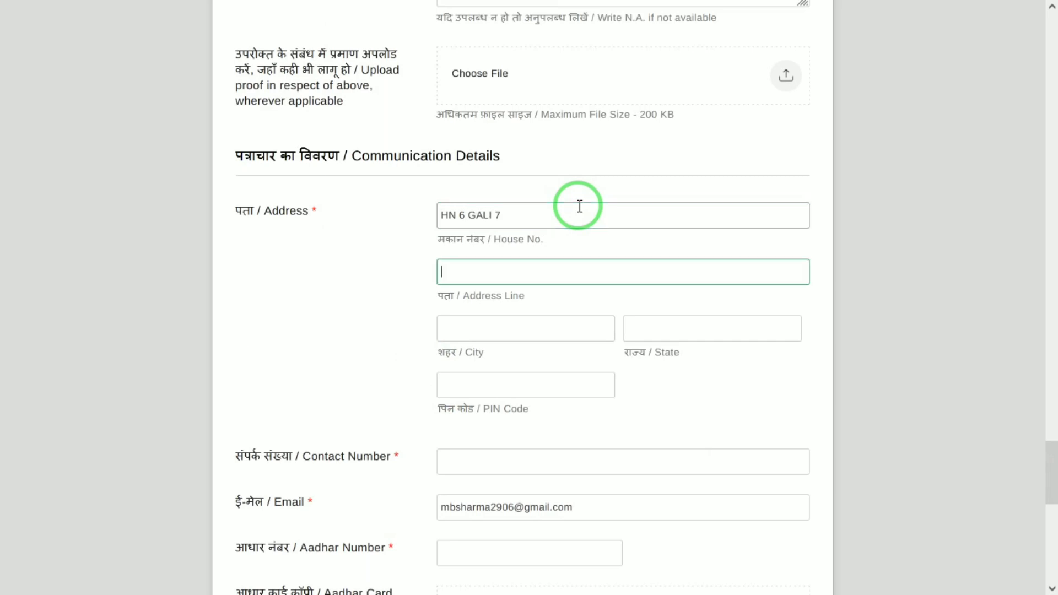
key(Tab)
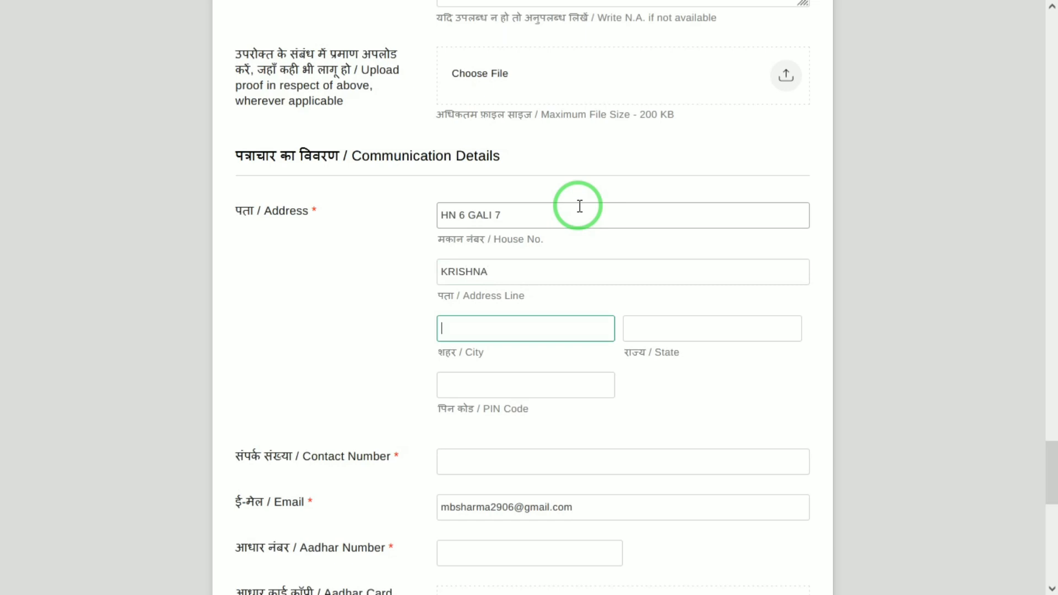
Fill in the applicant's city, state and PIN code, fixing a typo in the state.
key(Tab)
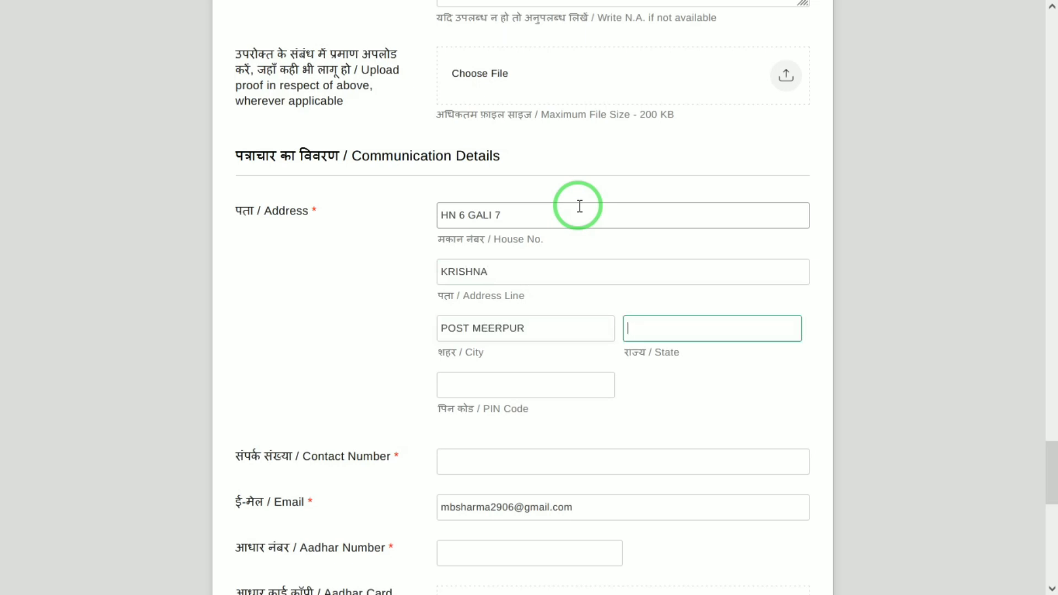
key(Tab)
key(Tab)
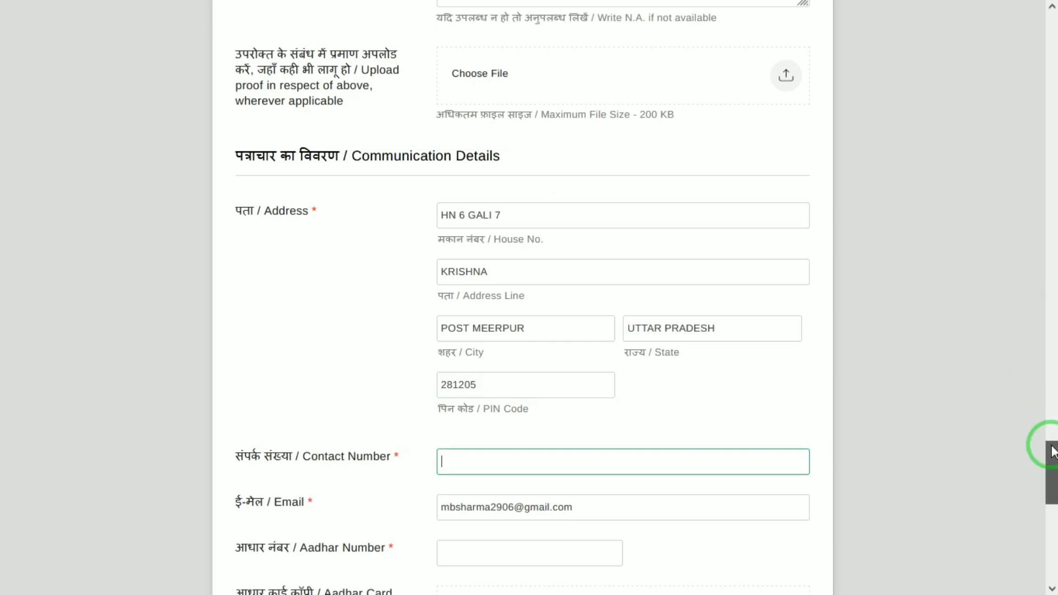
Scroll down to the Aadhar Number field and select it.
scroll(1051, 451, down, 3)
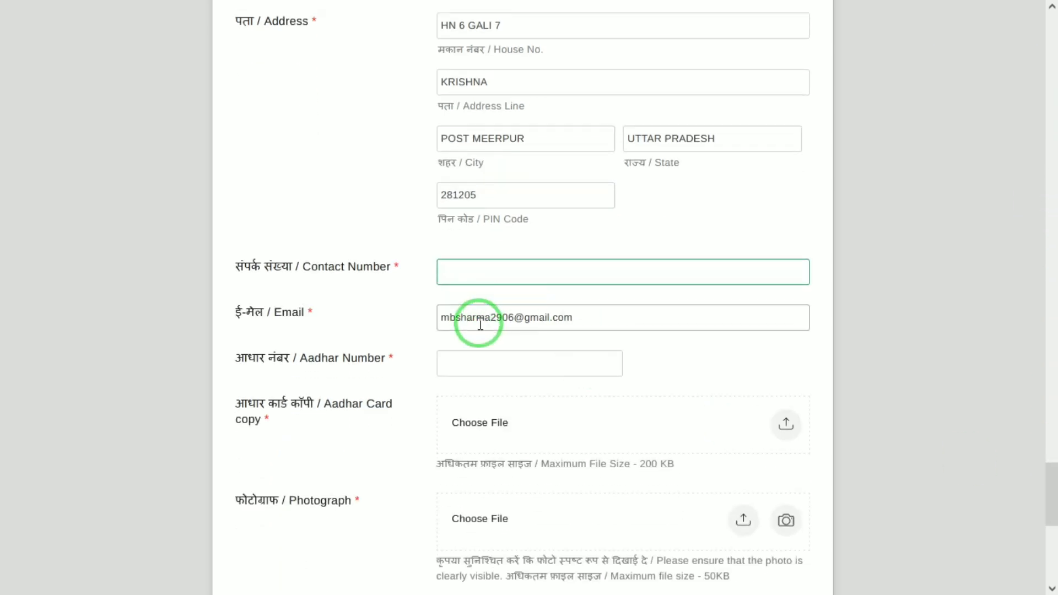
click(471, 365)
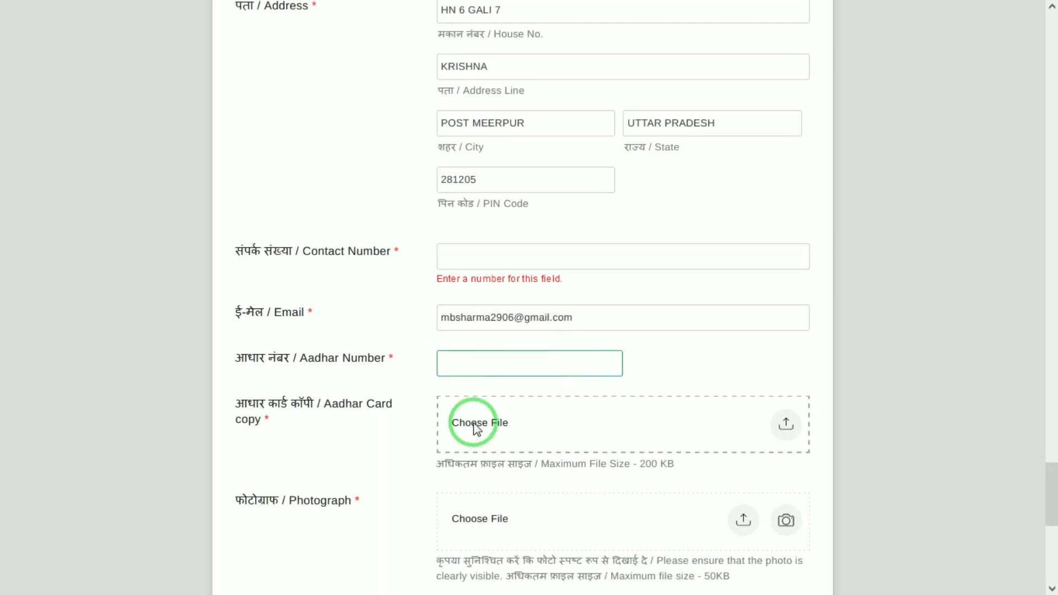
drag(1053, 488, 1050, 524)
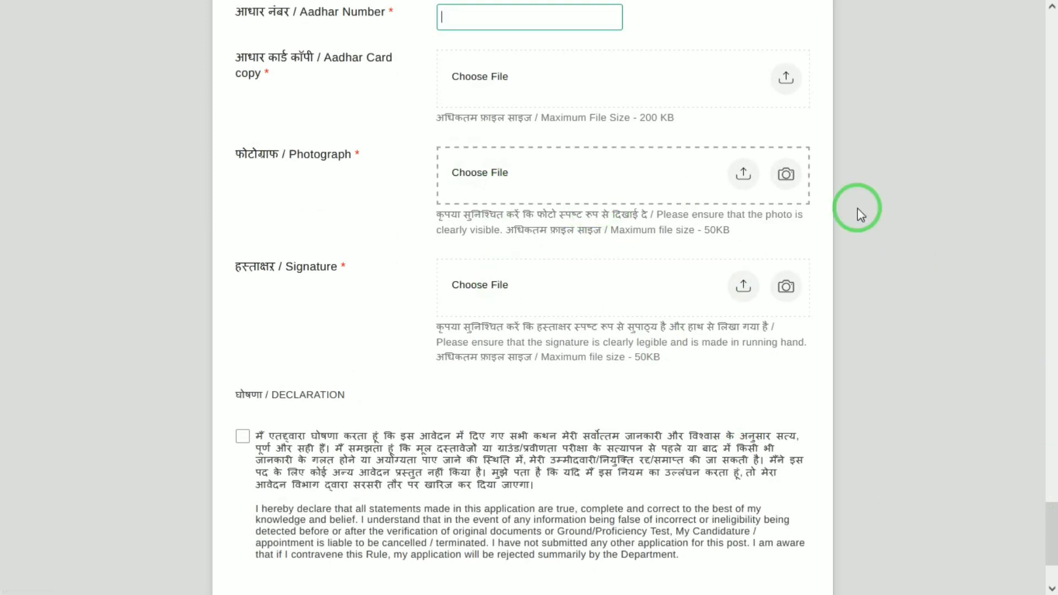
Tick the Declaration checkbox and scroll to the bottom of the form.
click(243, 438)
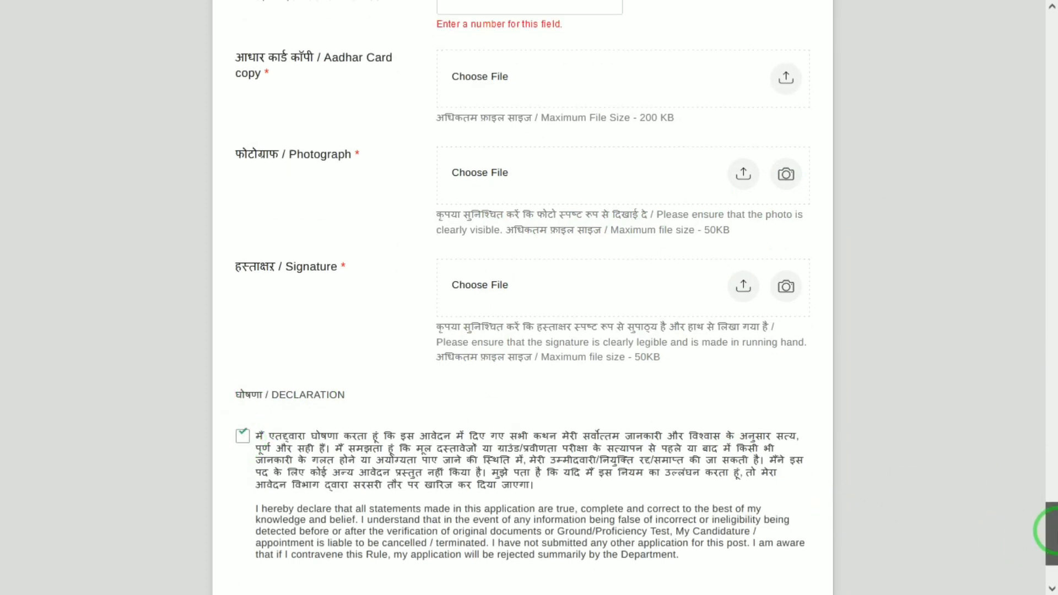
drag(1047, 531, 1032, 583)
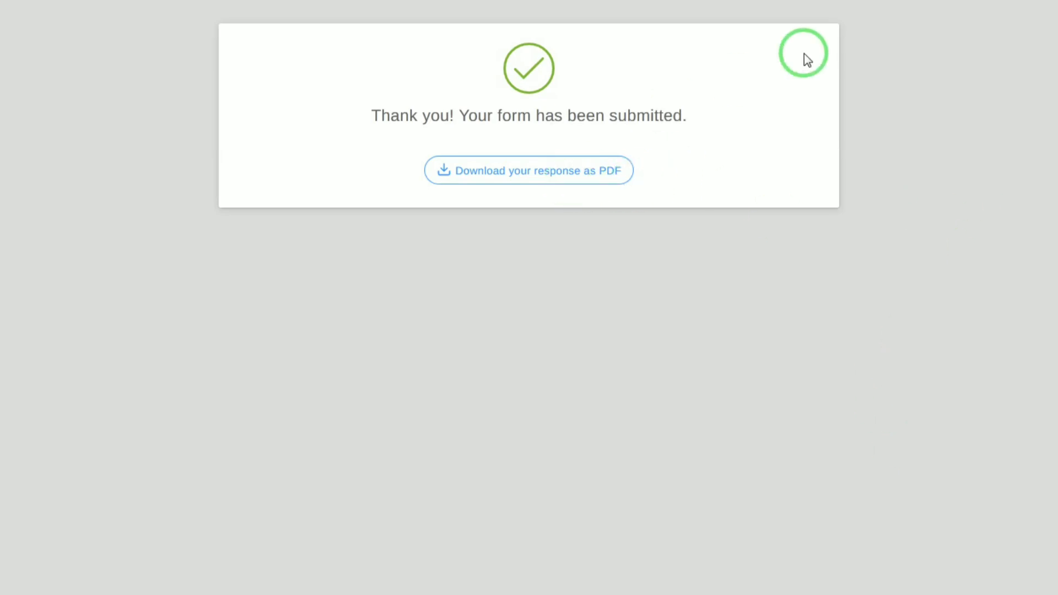
Switch to the response PDF and scroll to page 6 with the ticked declaration.
mouse_move(845, 2)
click(808, 3)
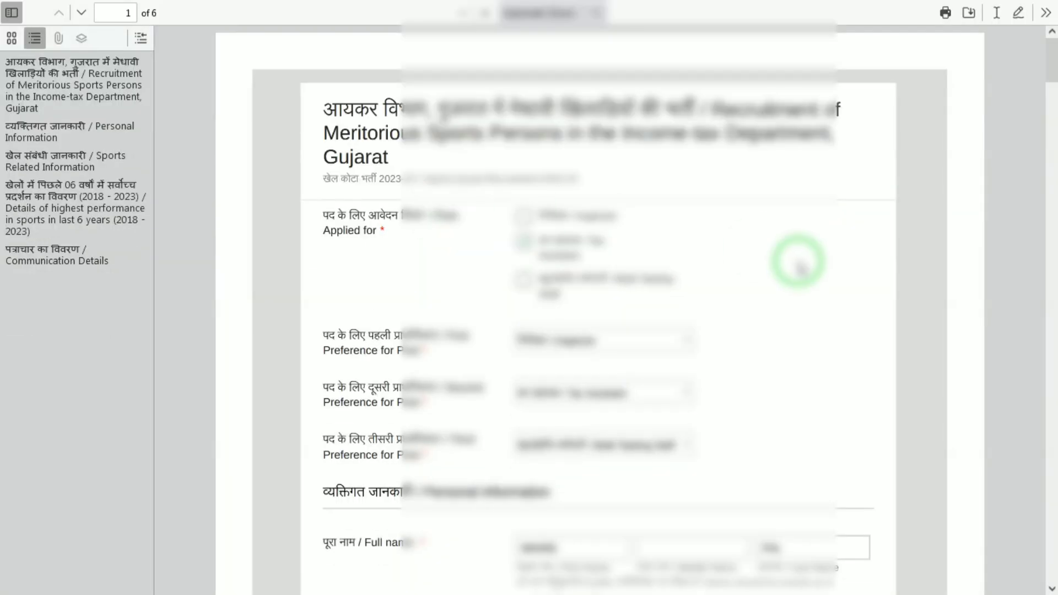
mouse_move(1052, 53)
mouse_down()
mouse_move(1042, 580)
mouse_move(1014, 535)
mouse_move(1053, 514)
mouse_move(1039, 579)
mouse_up()
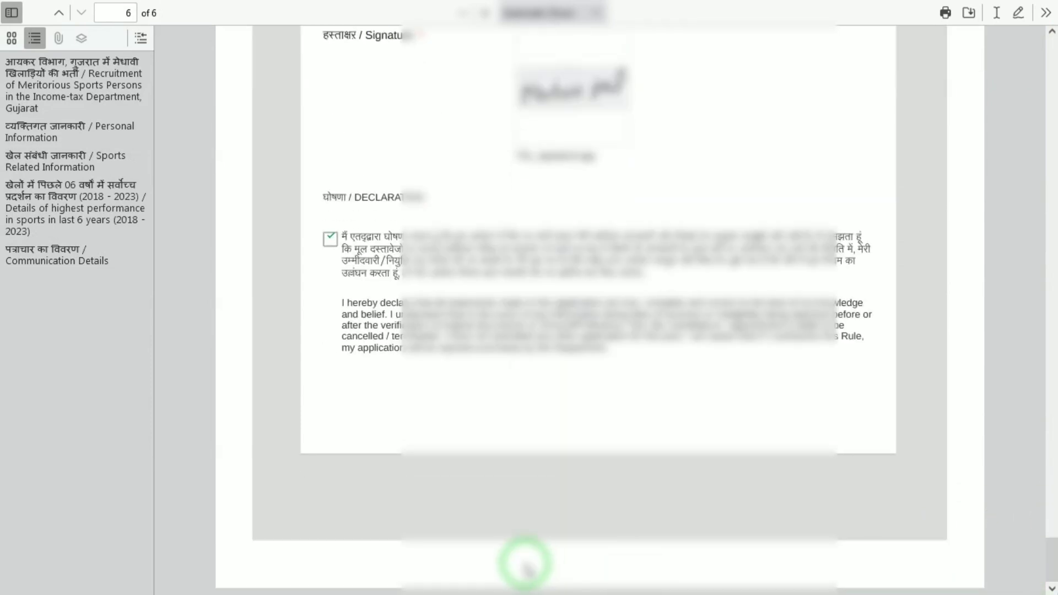